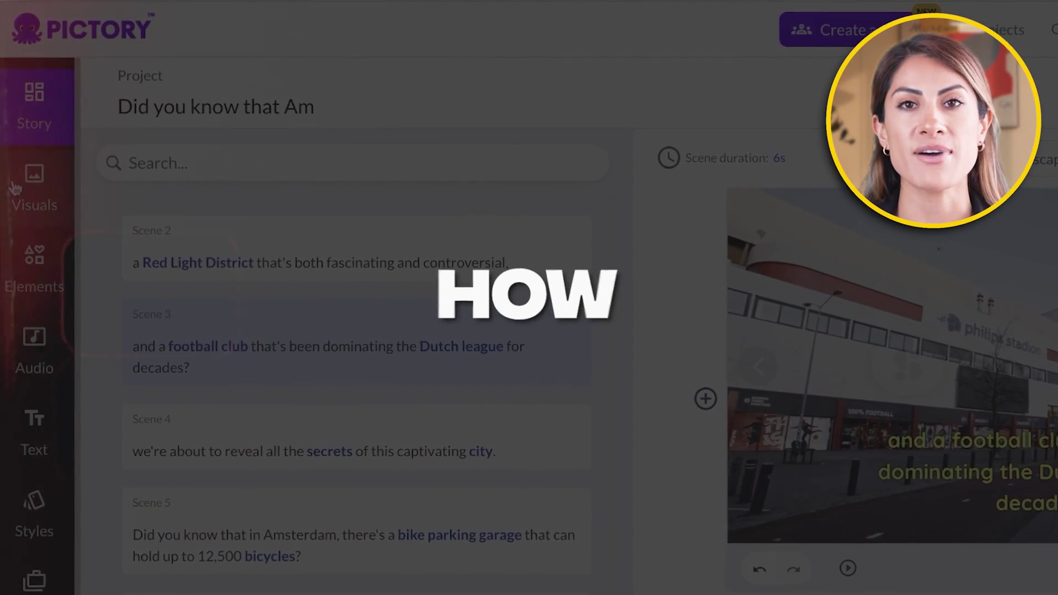
Search the visual library for 'football', then return to the Pictory home dashboard.
left_click(285, 315)
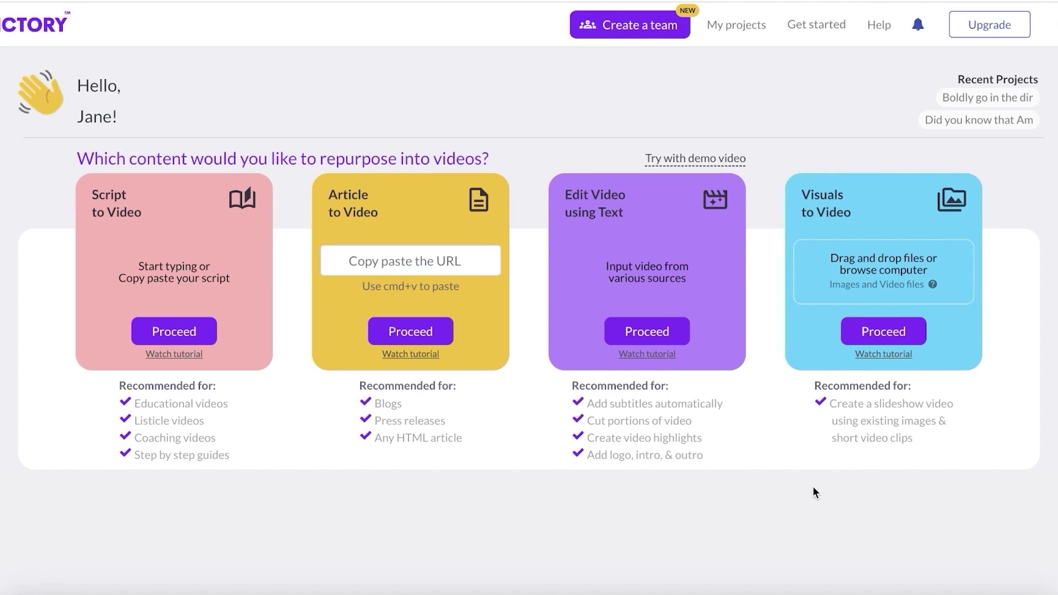
Copy the 154-word Amsterdam script from the Word document and switch back to Pictory.
left_click(826, 593)
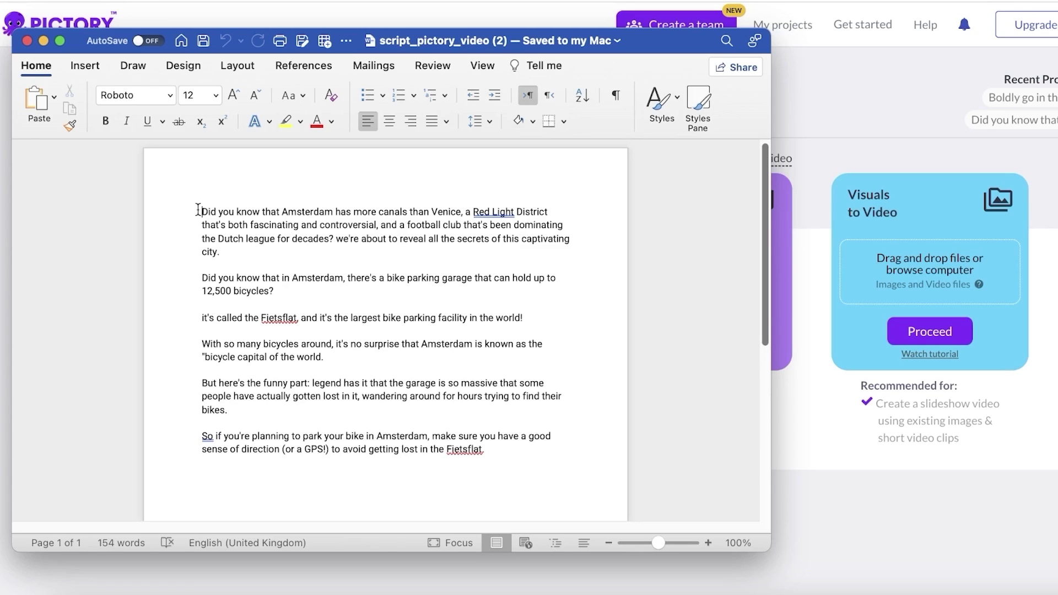
left_click_drag(198, 211, 302, 254)
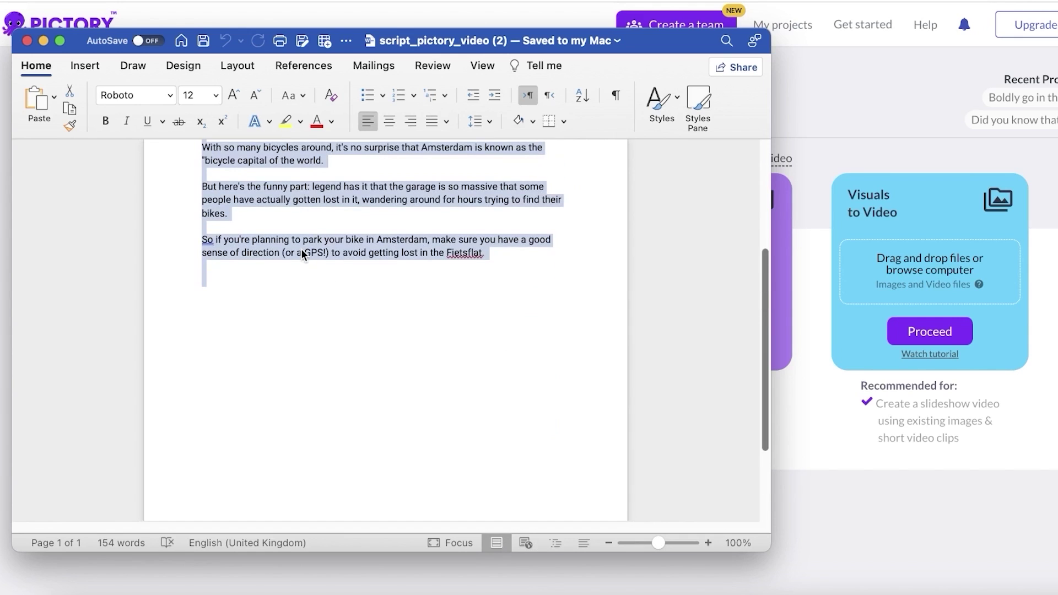
right_click(303, 253)
left_click(338, 274)
left_click(861, 130)
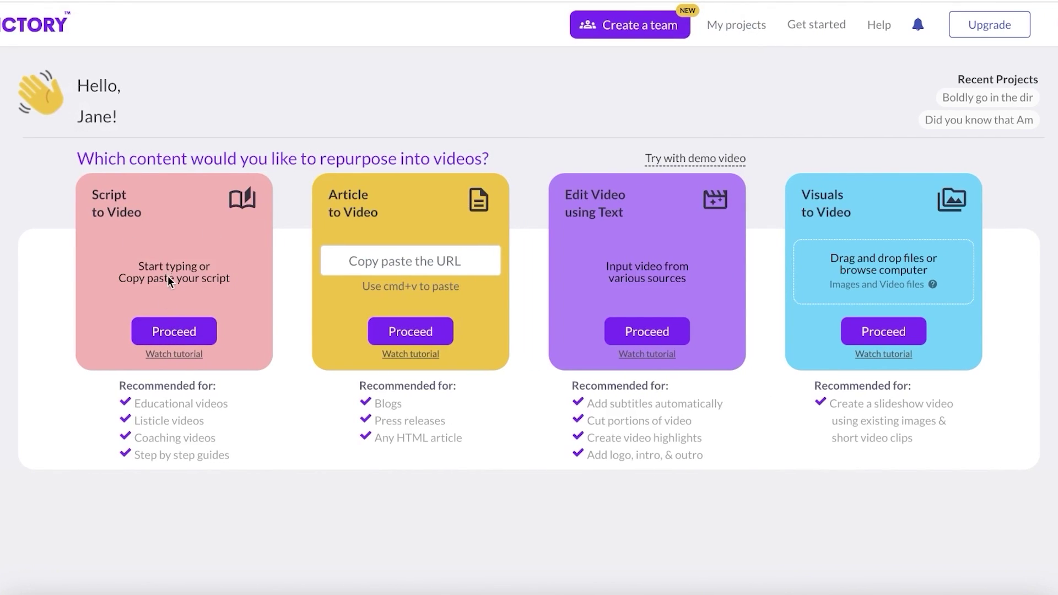
Start a Script to Video project and paste the Amsterdam script into its editor.
left_click(166, 329)
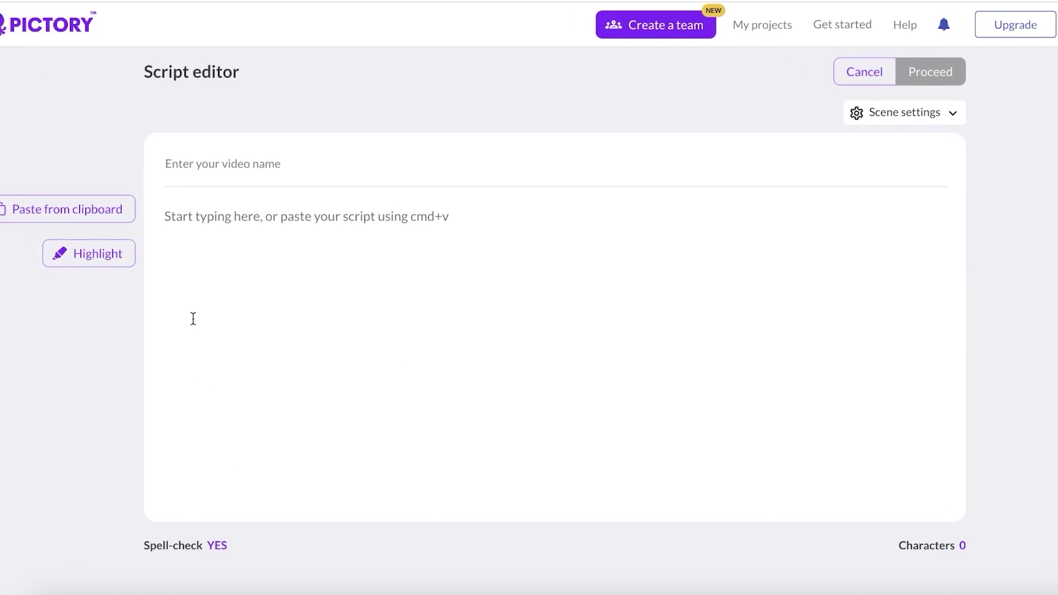
left_click(83, 208)
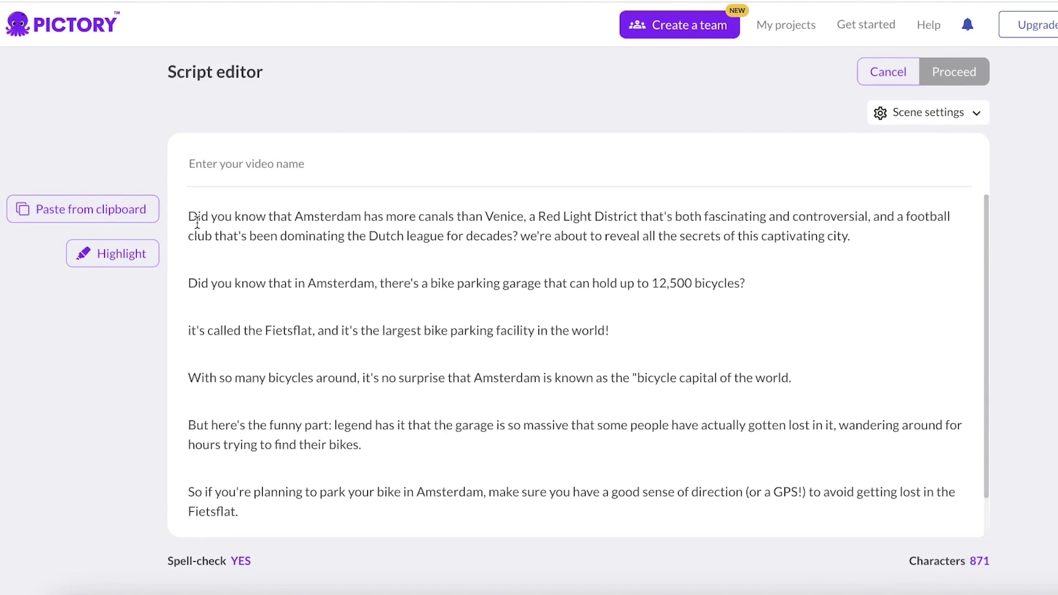
scroll(198, 222, "down", 1)
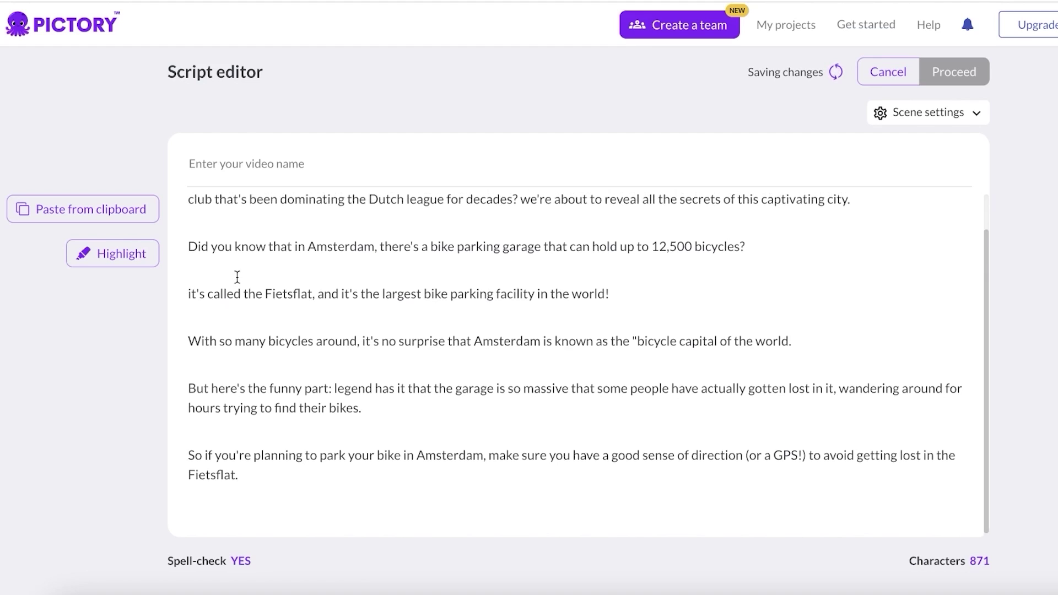
scroll(237, 277, "up", 1)
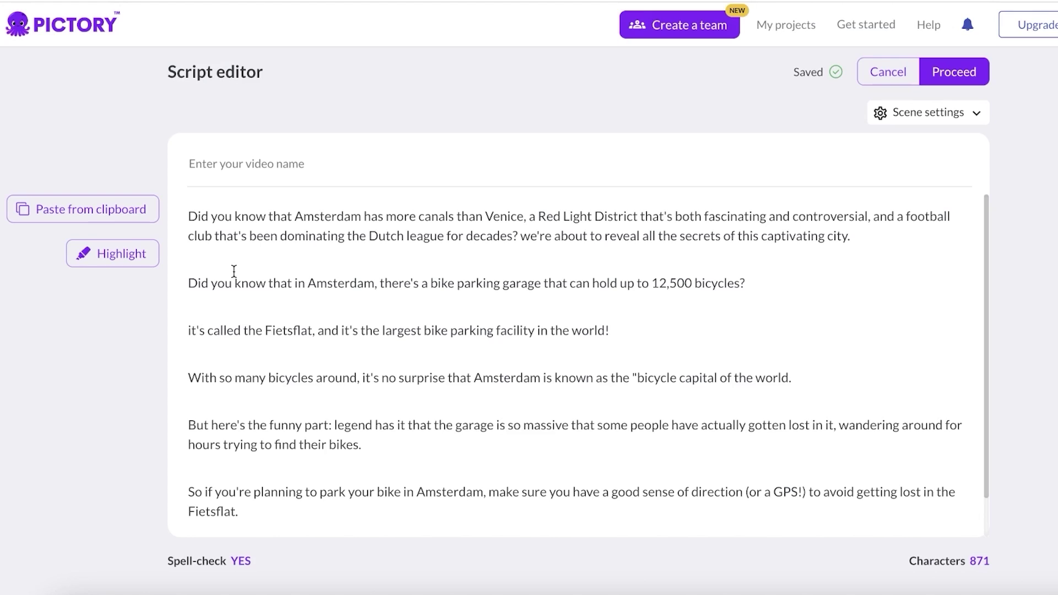
Add line breaks after 'Venice,', 'controversial,' and 'decades?' in the script.
left_click(527, 223)
key("Return")
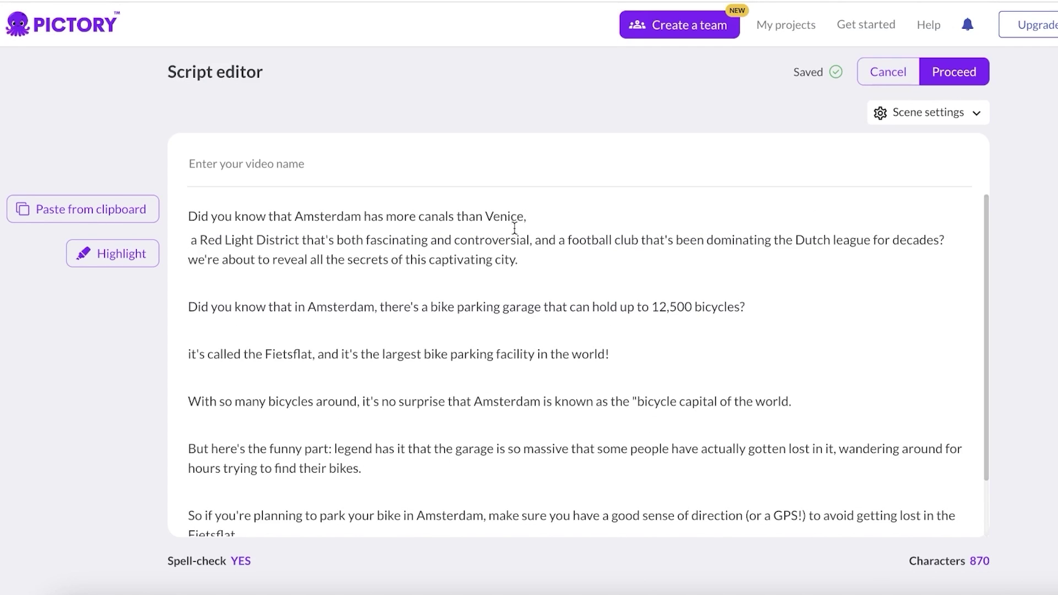
left_click(533, 247)
key("Return")
left_click(609, 274)
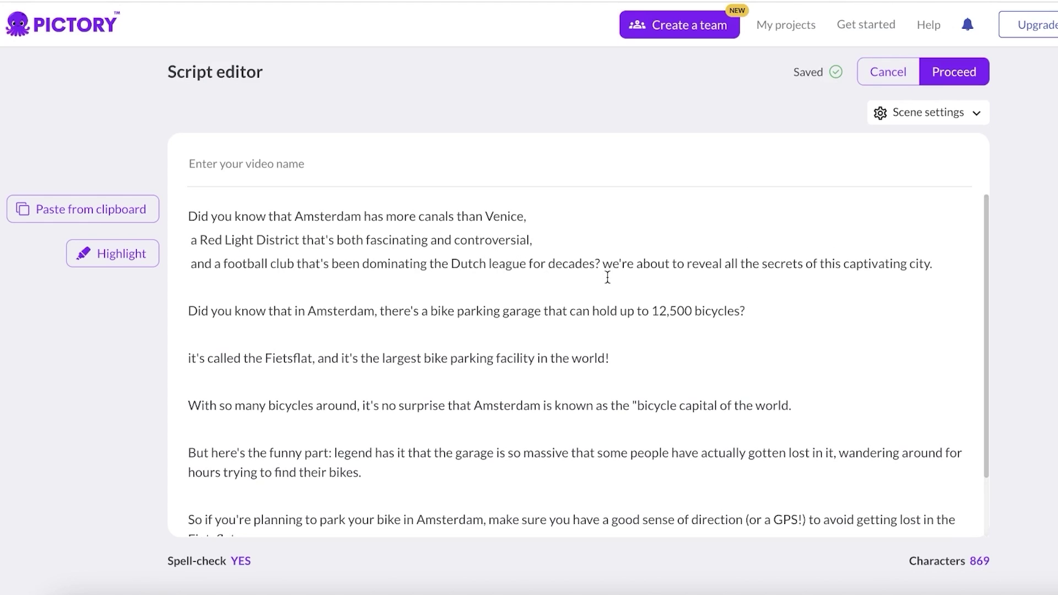
key("Return")
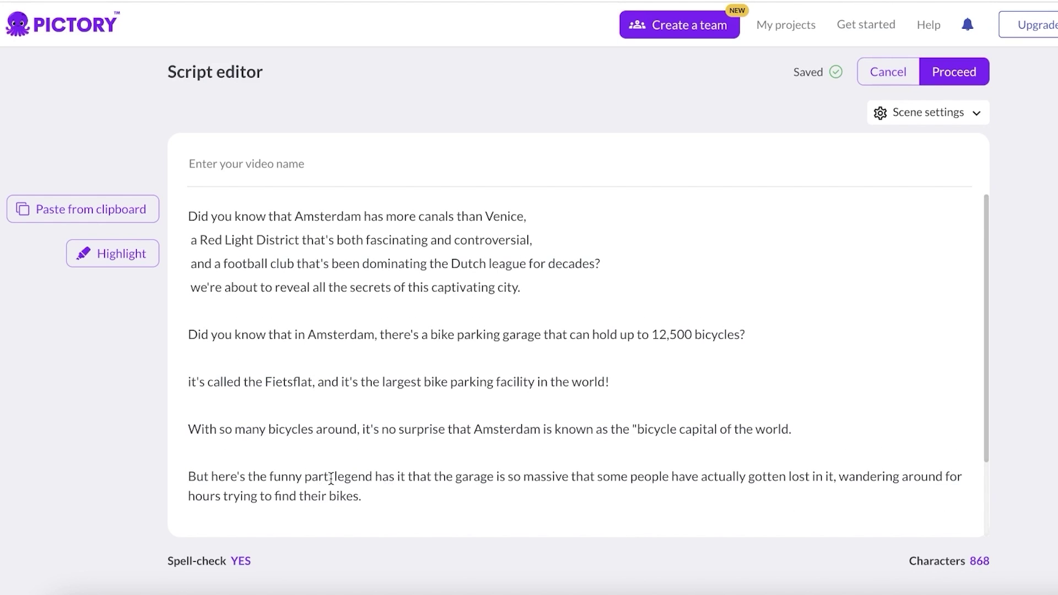
scroll(361, 421, "down", 3)
scroll(363, 415, "up", 3)
scroll(362, 414, "down", 3)
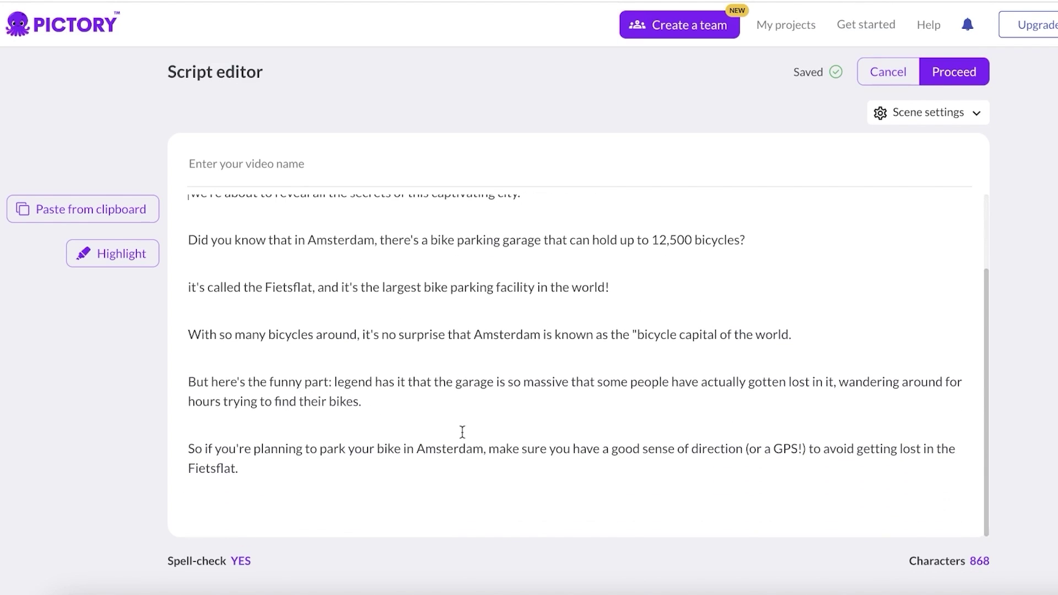
Break the last paragraph after 'Amsterdam,' and before 'wandering', then proceed to templates.
left_click(484, 452)
key("Return")
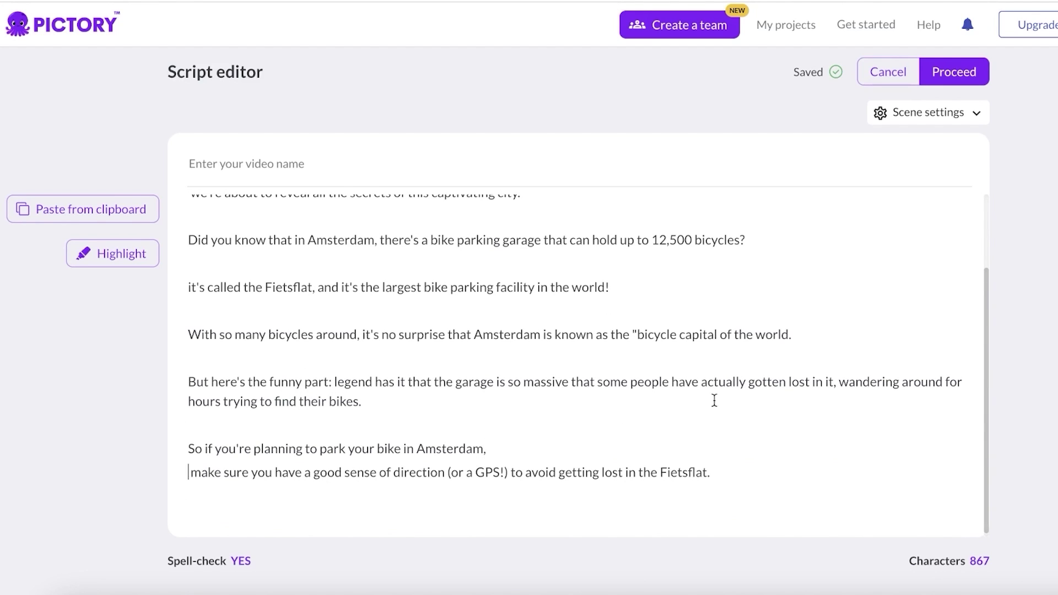
left_click(838, 382)
key("Return")
scroll(551, 381, "up", 3)
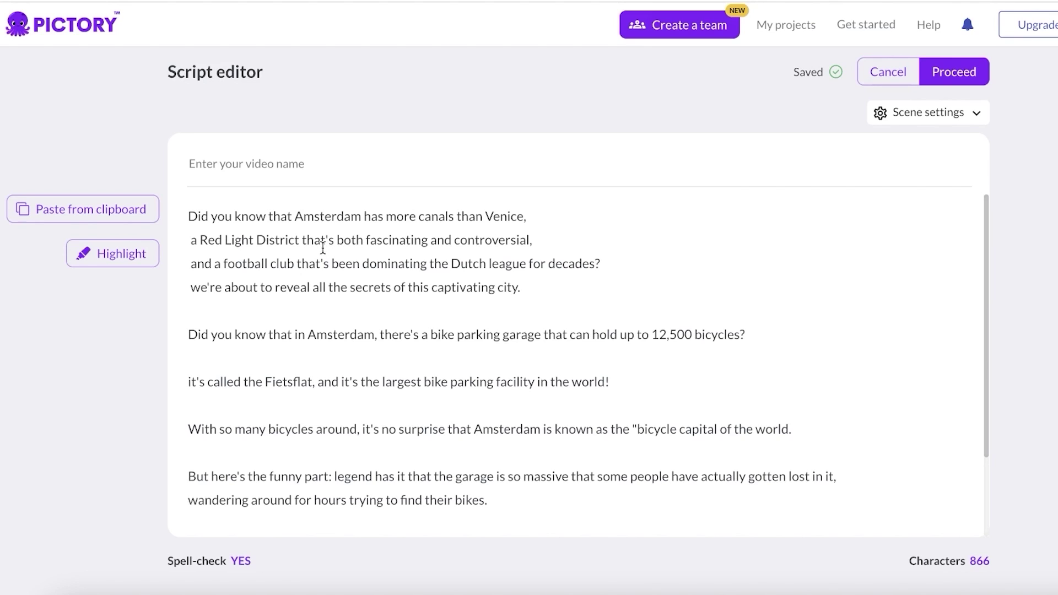
left_click(942, 80)
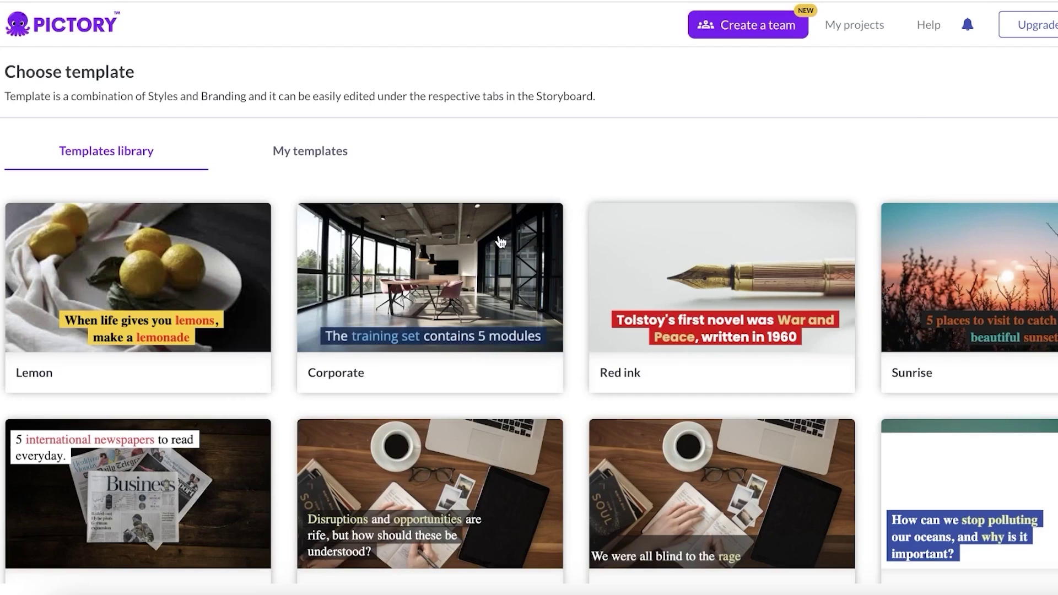
Browse the Templates library up and down, then open a new blank browser tab.
scroll(992, 262, "down", 3)
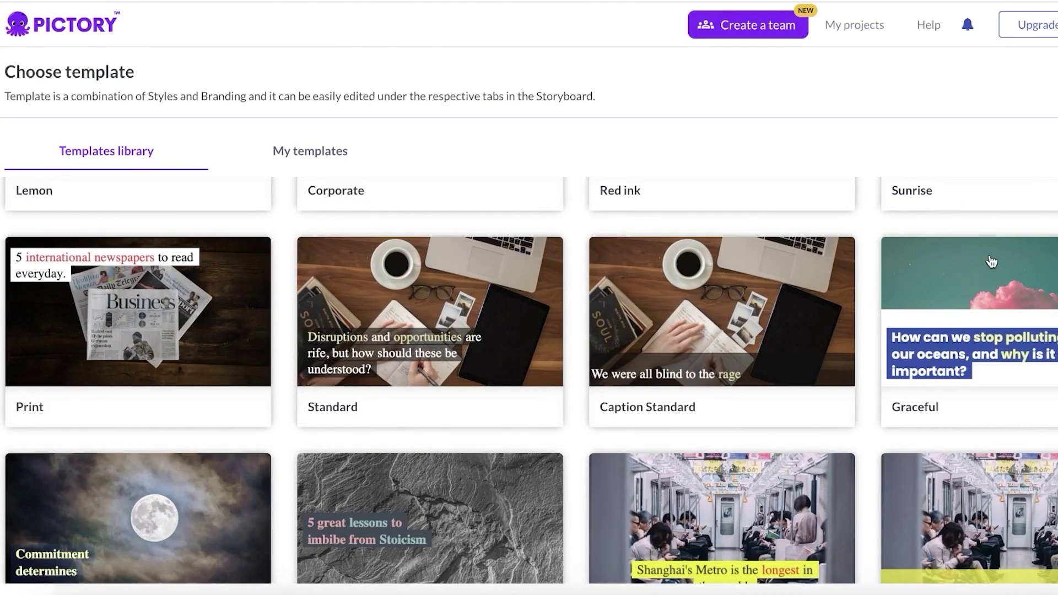
scroll(633, 333, "down", 4)
scroll(319, 338, "down", 5)
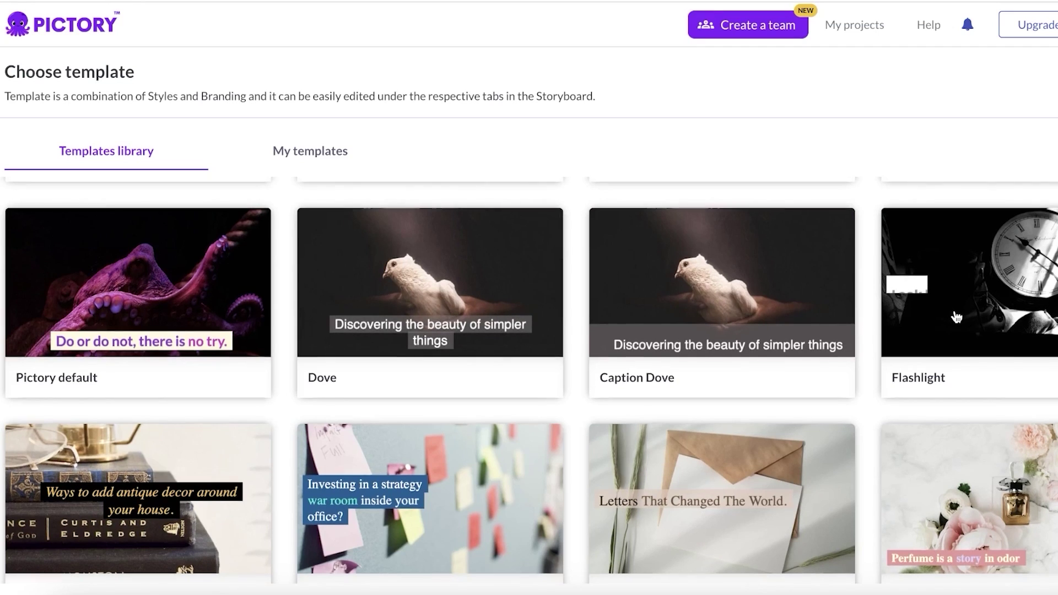
scroll(956, 314, "down", 3)
scroll(768, 347, "down", 3)
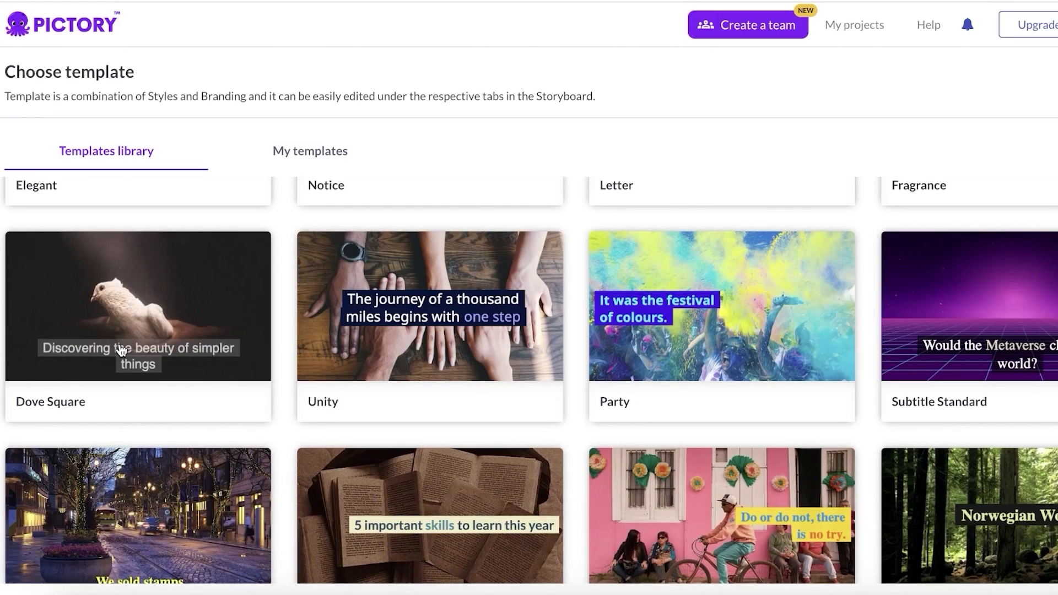
scroll(122, 352, "down", 3)
scroll(123, 351, "up", 2)
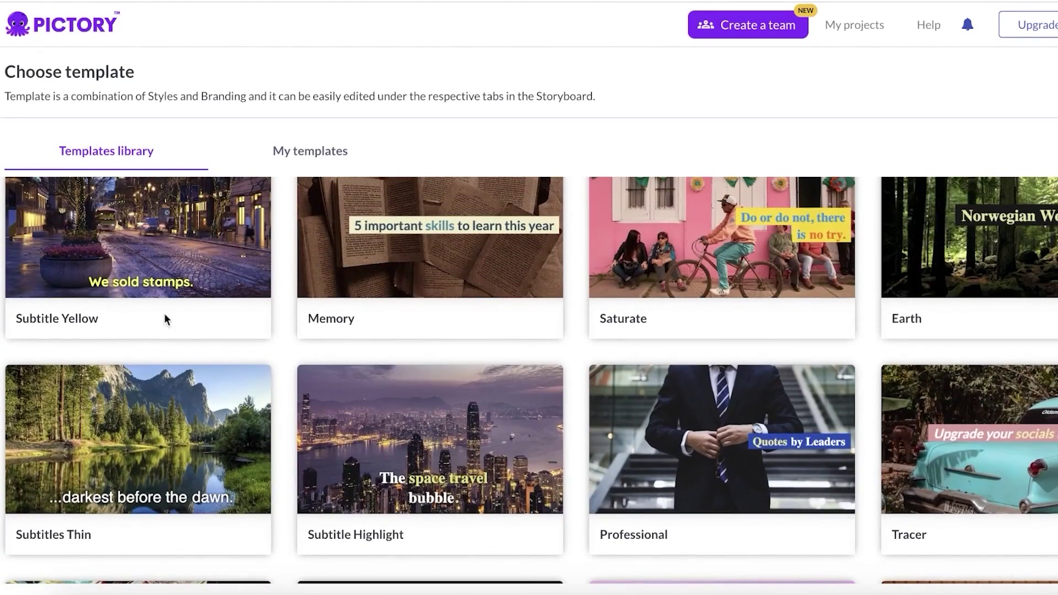
scroll(219, 293, "up", 1)
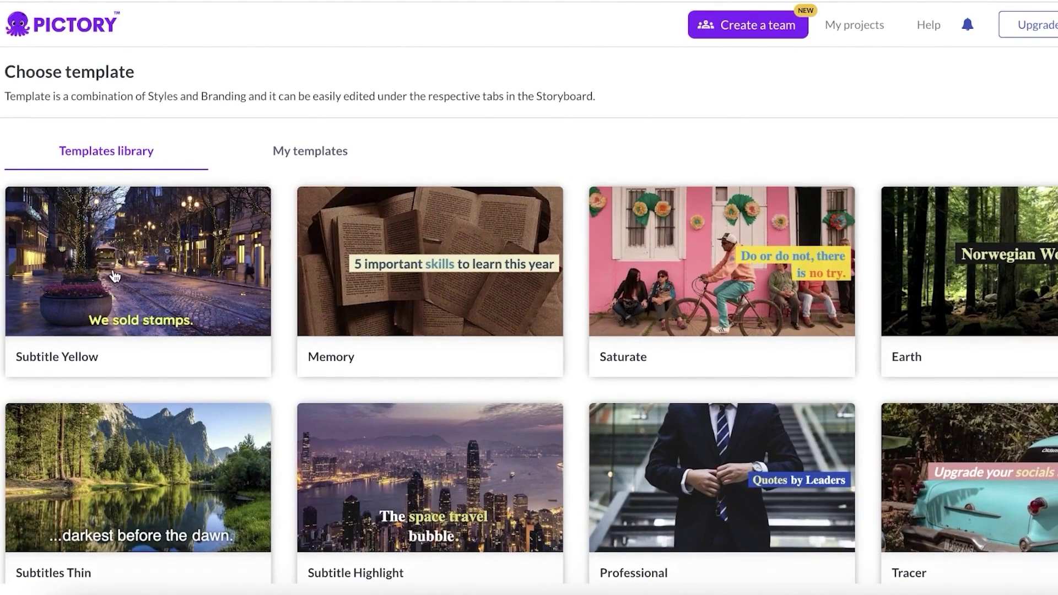
scroll(117, 287, "up", 2)
scroll(650, 402, "up", 1)
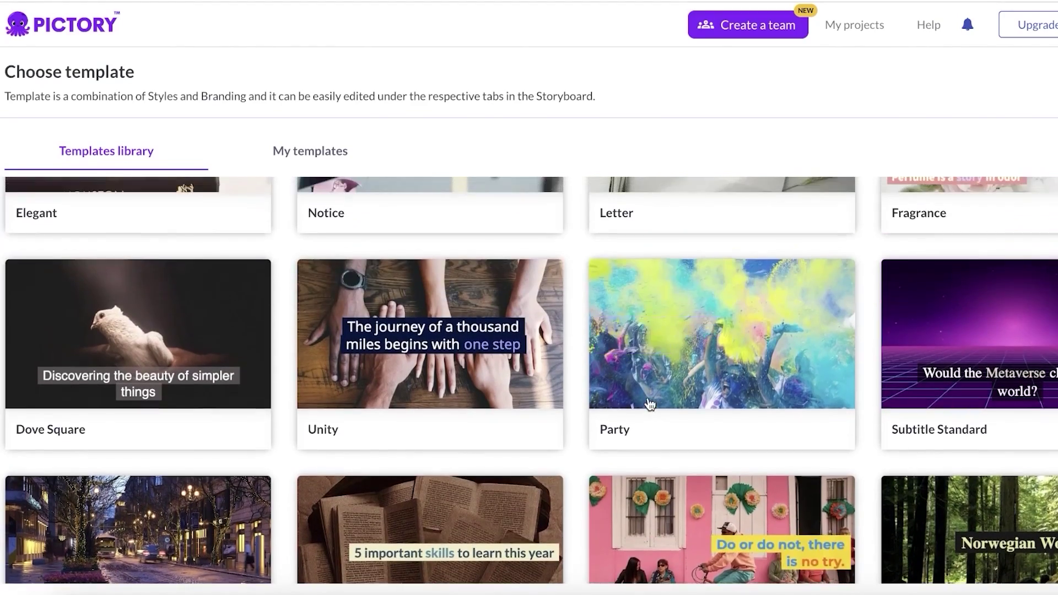
scroll(692, 350, "down", 2)
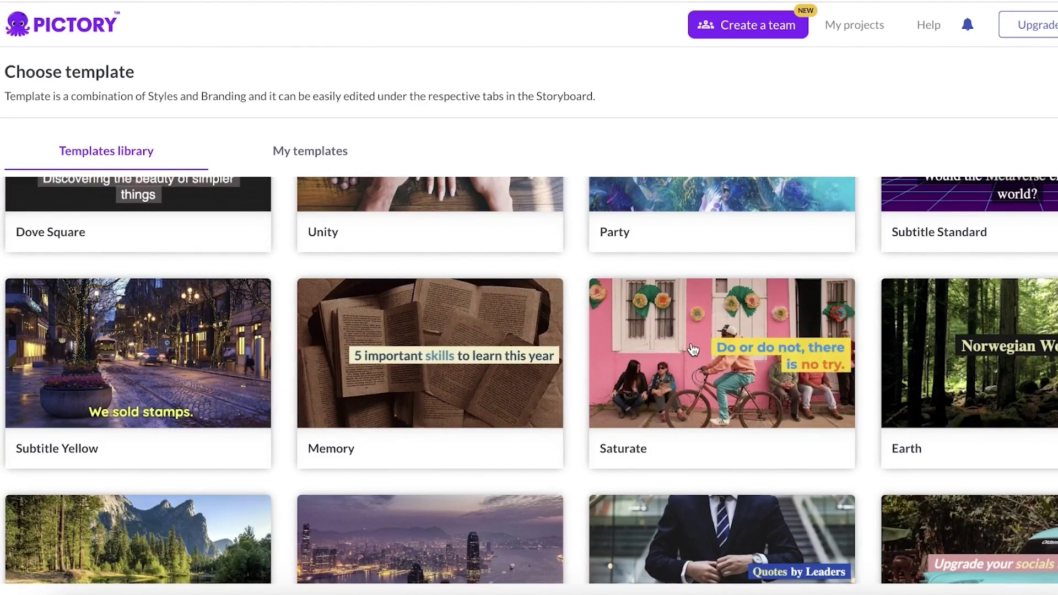
scroll(693, 350, "down", 8)
scroll(691, 353, "up", 4)
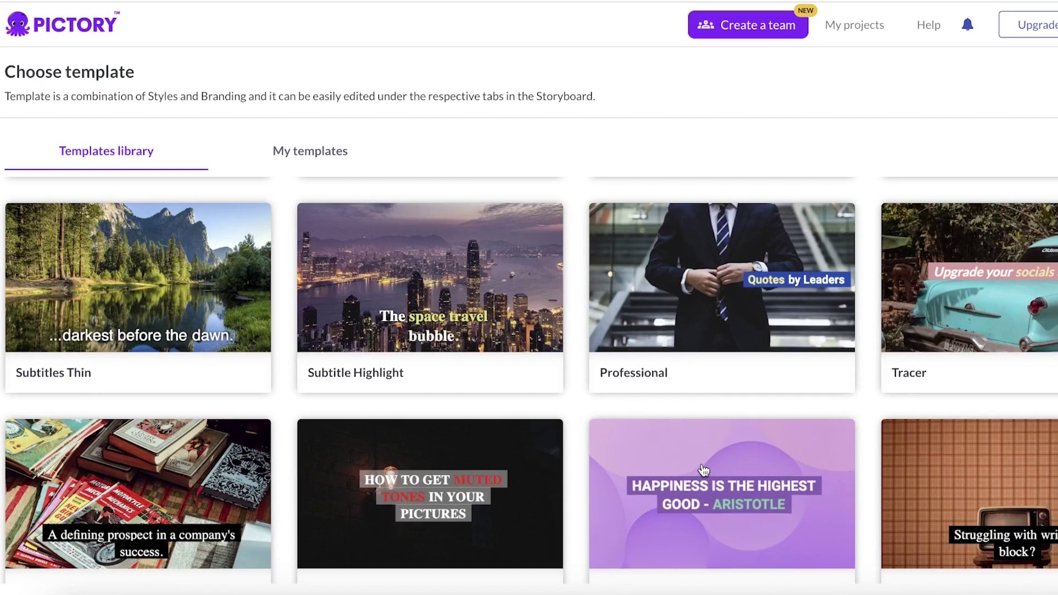
scroll(503, 453, "down", 5)
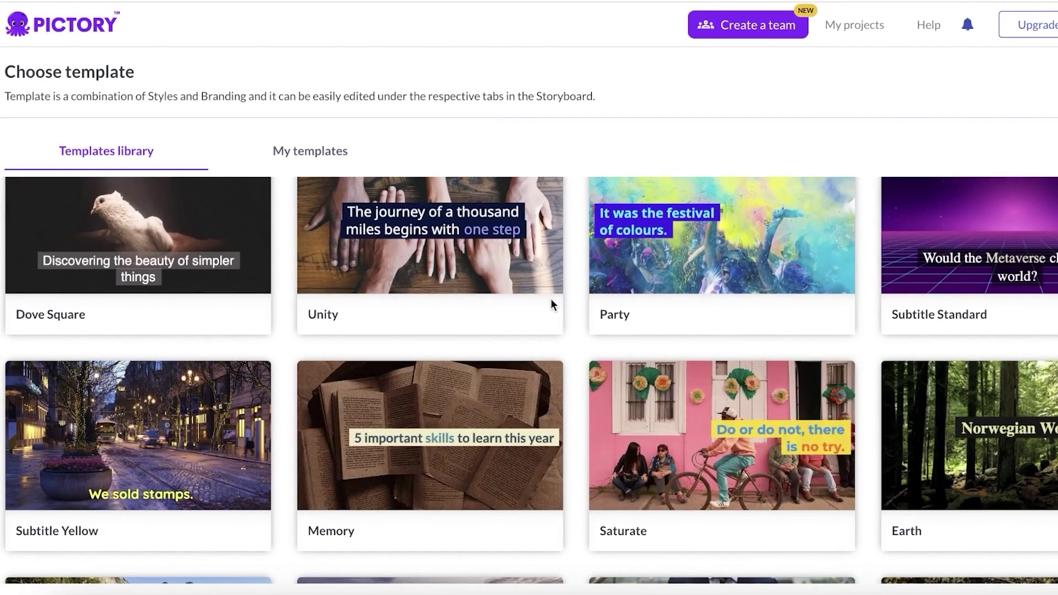
scroll(552, 304, "up", 5)
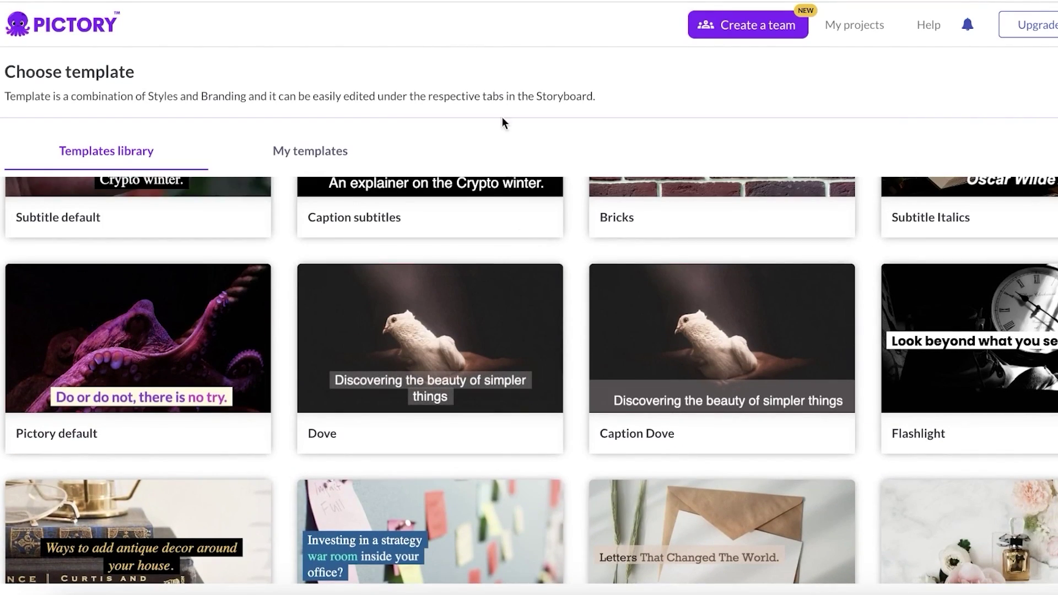
key("super+t")
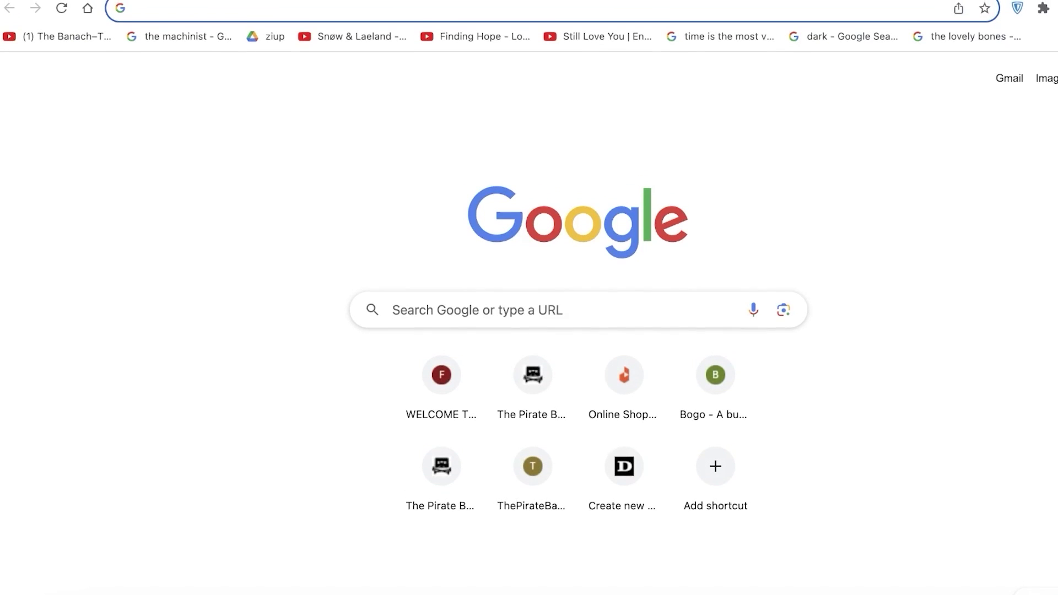
Search YouTube for 'top things to do amsterdam' and scroll the results to the Shorts row.
type("youtube.com")
key("Return")
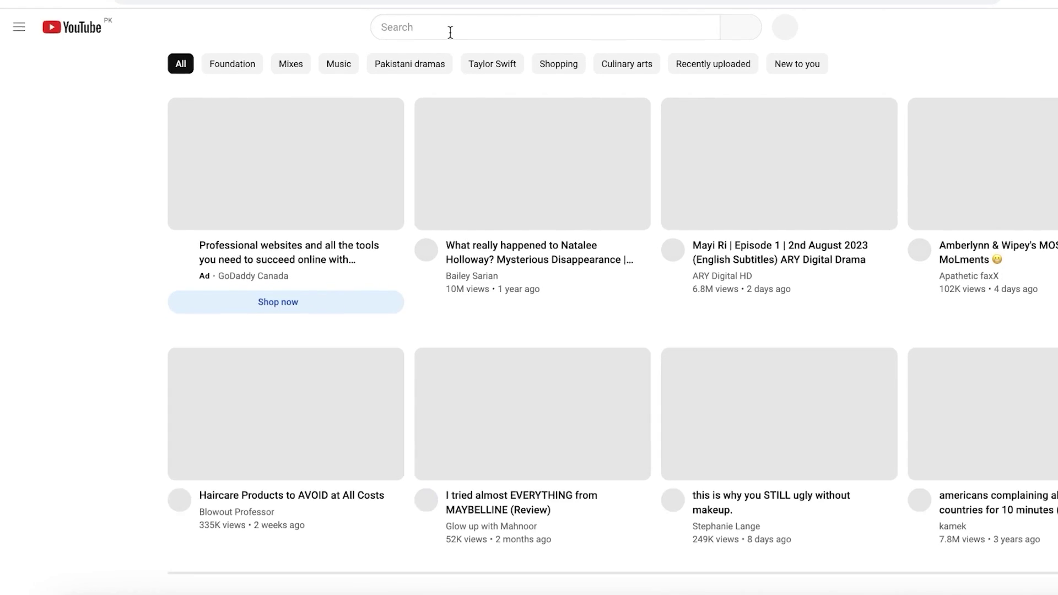
left_click(446, 55)
type("top things to do amsterdam")
key("Return")
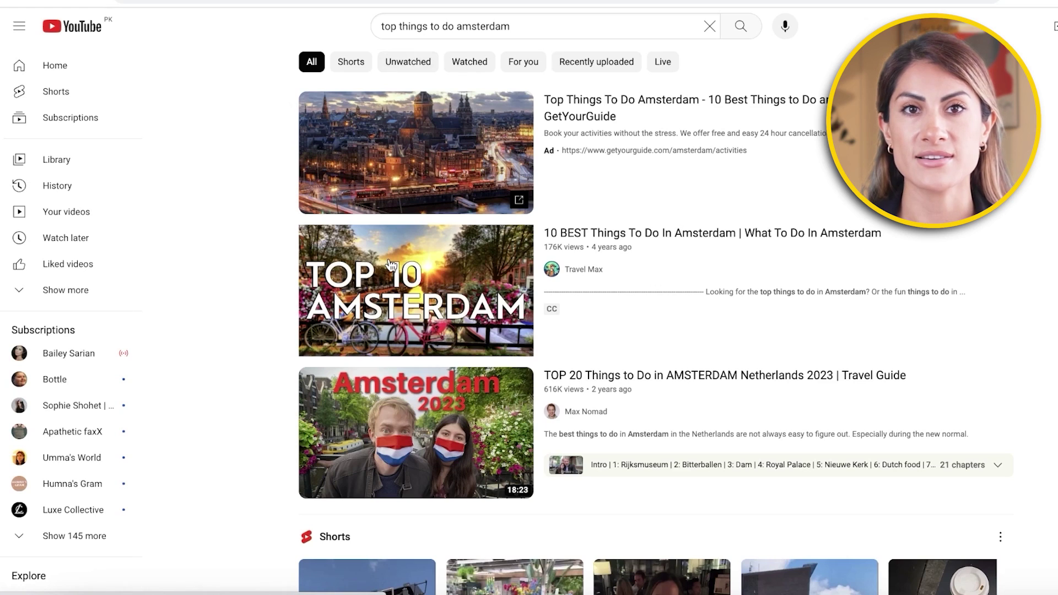
mouse_move(390, 265)
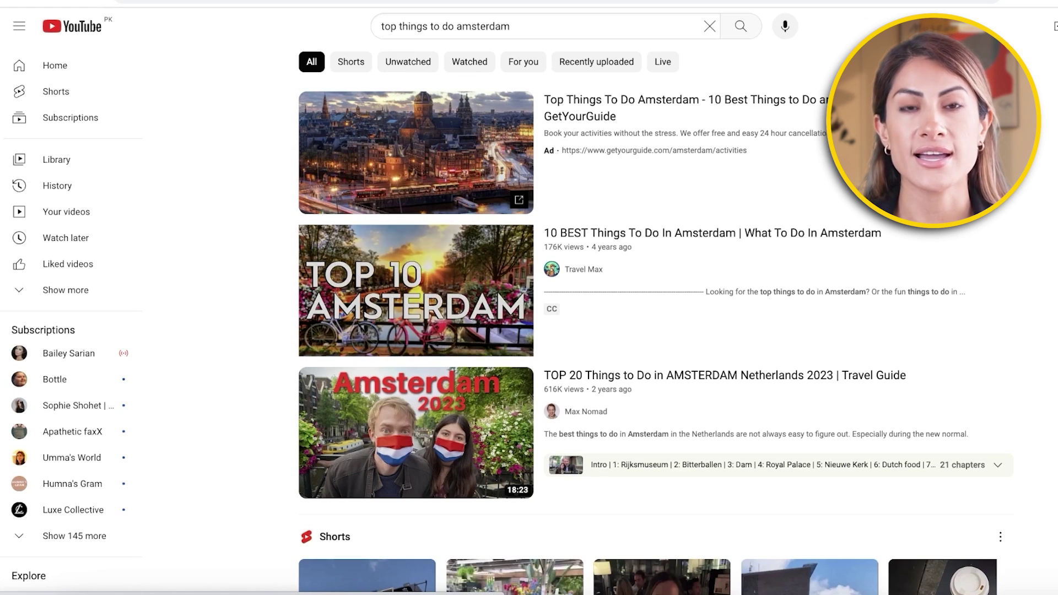
mouse_move(431, 291)
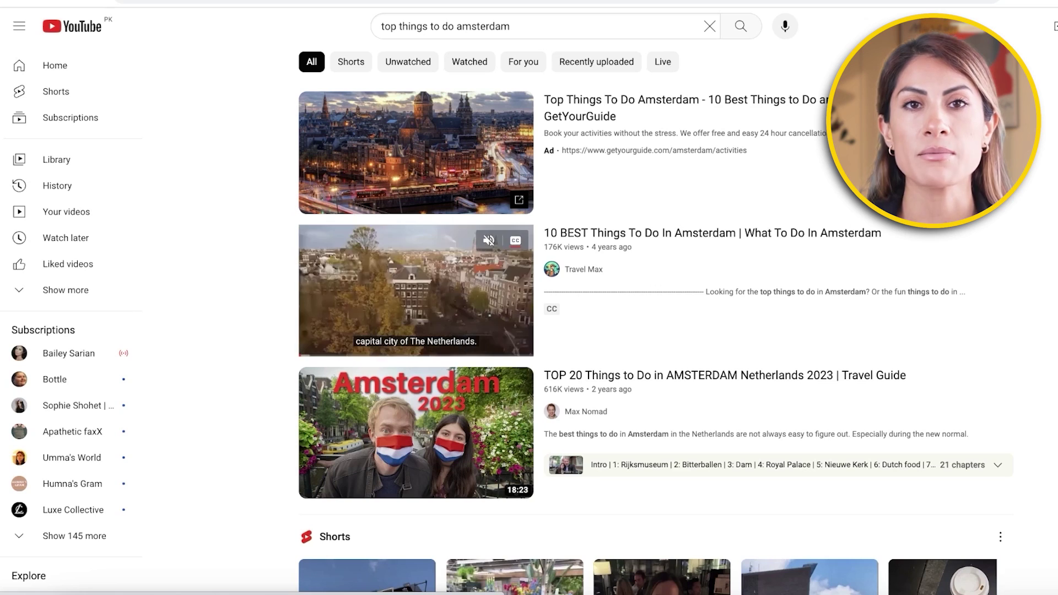
scroll(731, 181, "down", 5)
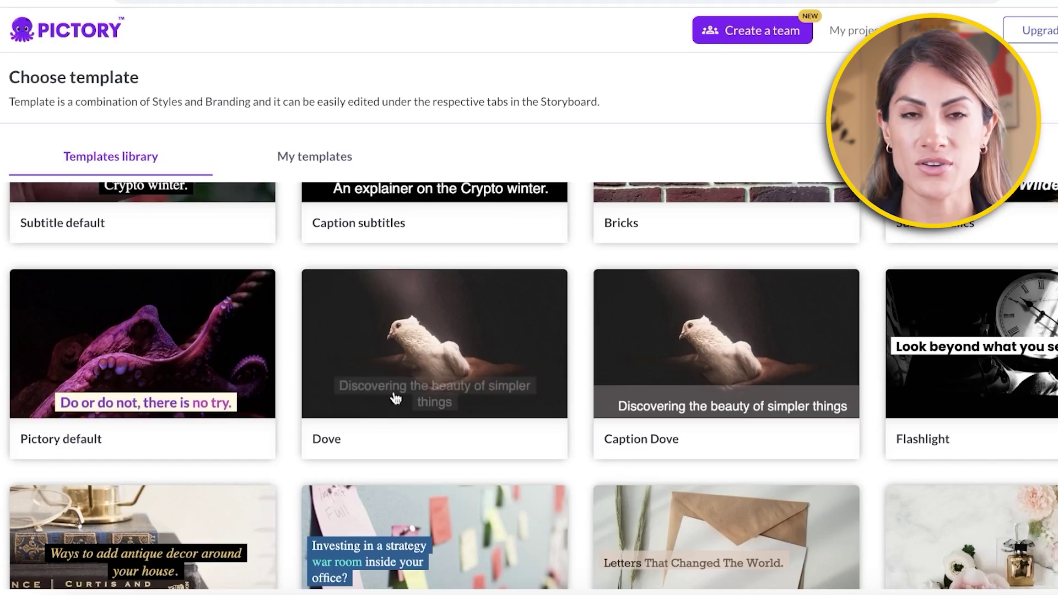
scroll(268, 436, "down", 3)
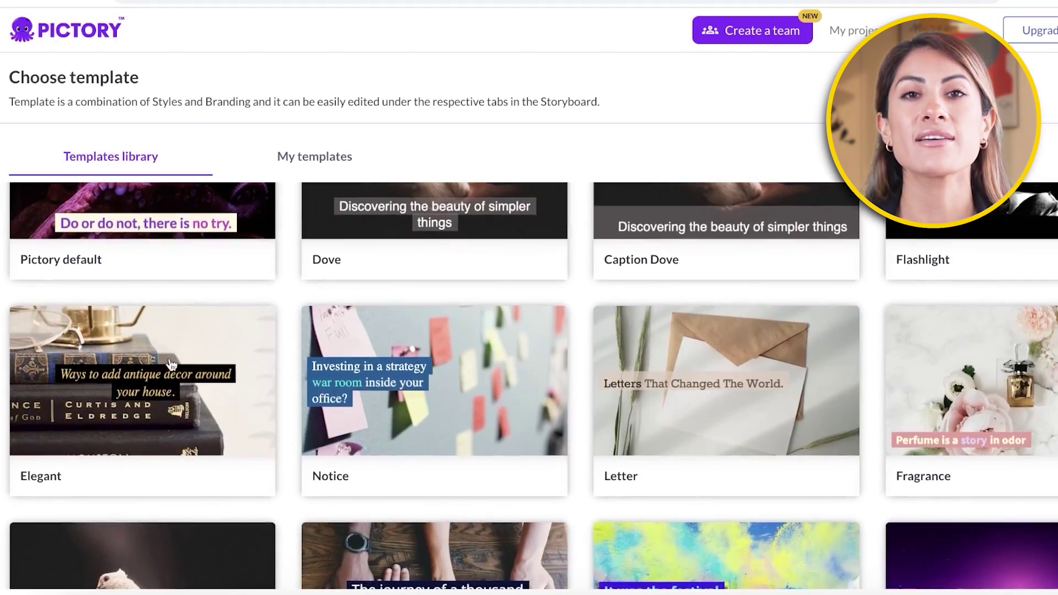
Choose the Subtitle Yellow template in 16:9 landscape to generate the storyboard.
scroll(166, 385, "down", 12)
scroll(165, 385, "up", 3)
scroll(165, 385, "up", 3)
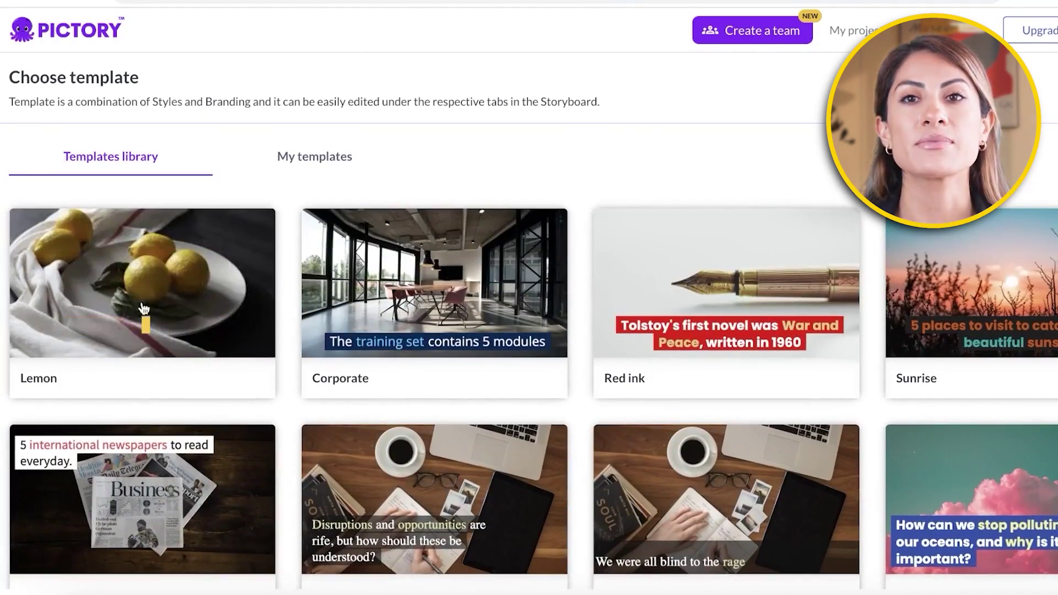
scroll(283, 393, "down", 7)
scroll(283, 393, "up", 3)
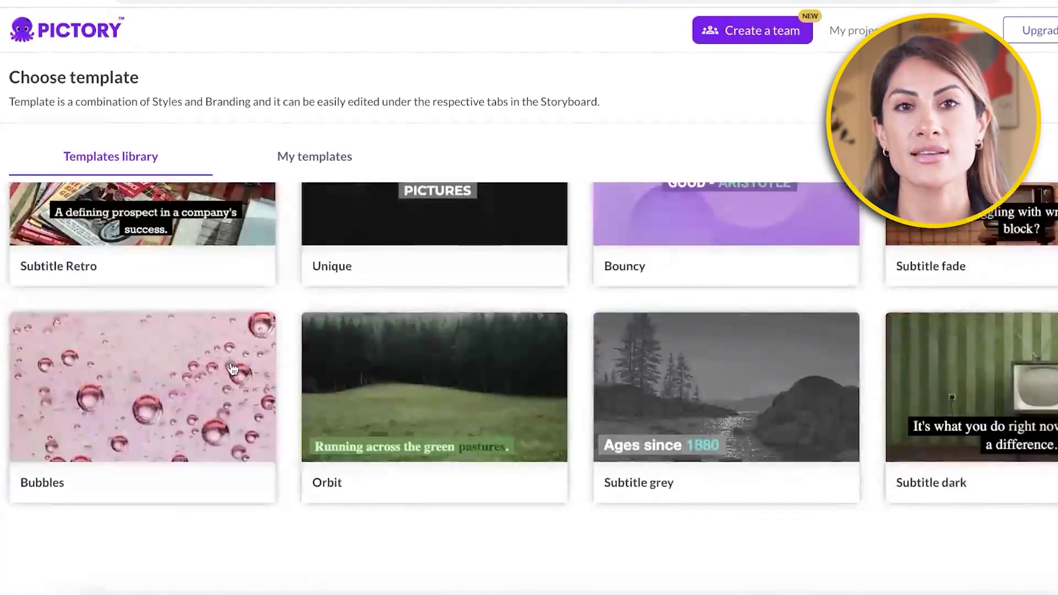
scroll(231, 364, "up", 5)
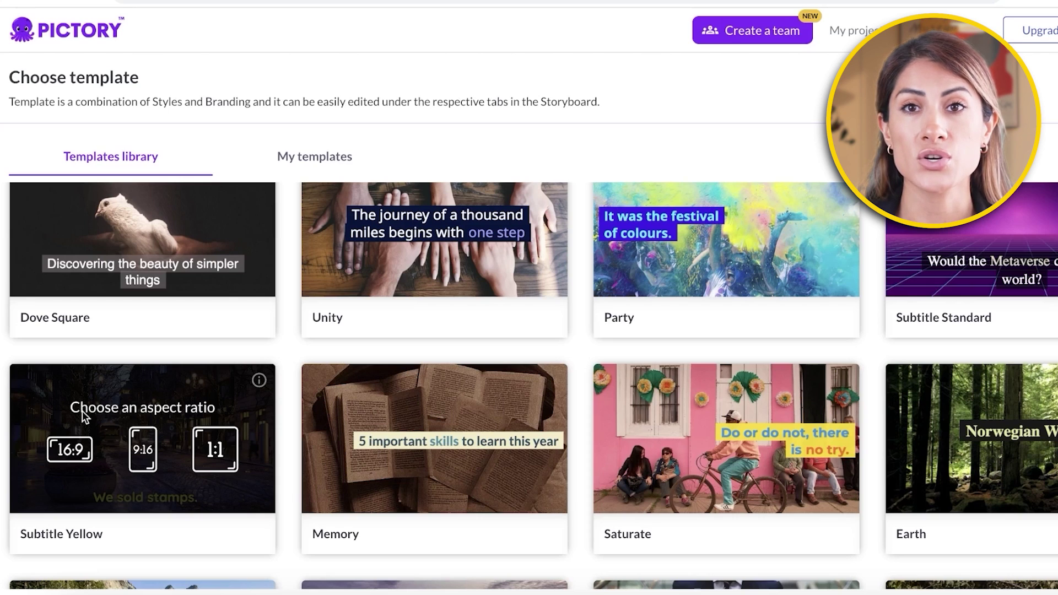
left_click(59, 446)
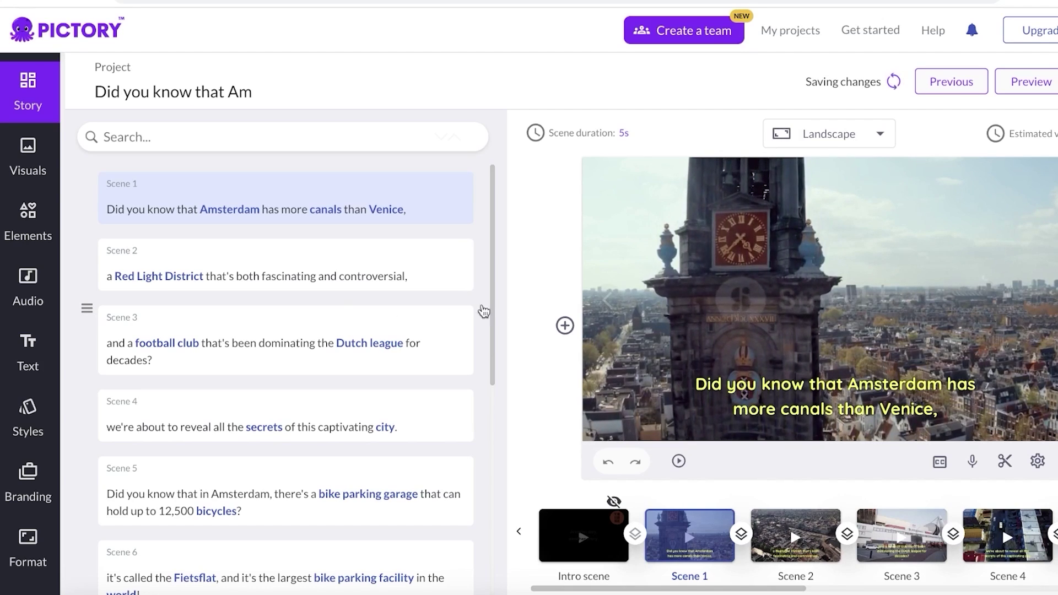
Review Scenes 1 to 3, then search stock visuals for 'football' for Scene 3.
left_click(805, 525)
left_click(697, 546)
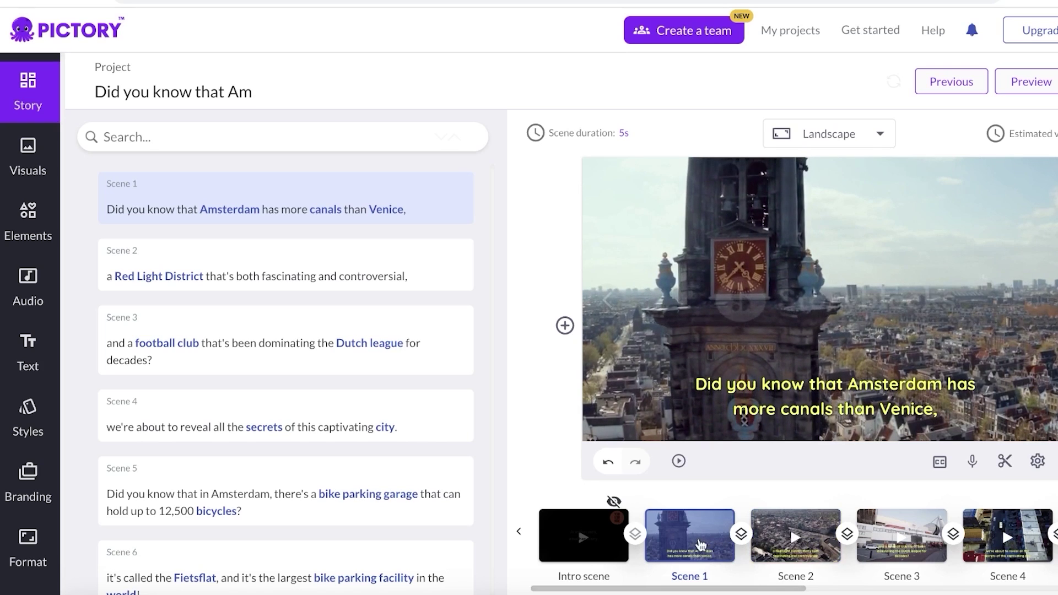
left_click(803, 544)
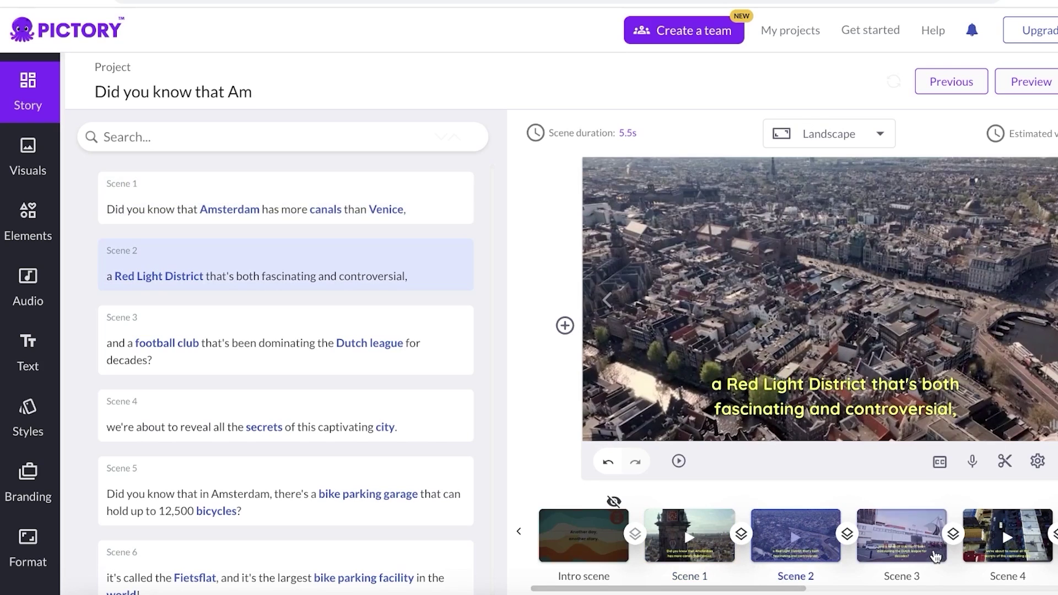
left_click(912, 550)
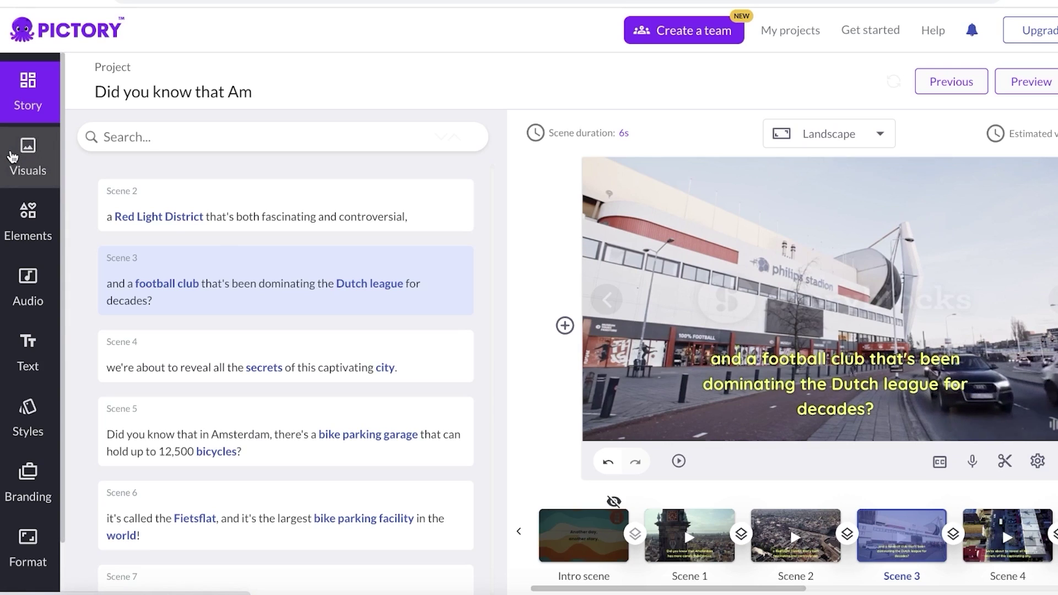
left_click(12, 157)
left_click(217, 249)
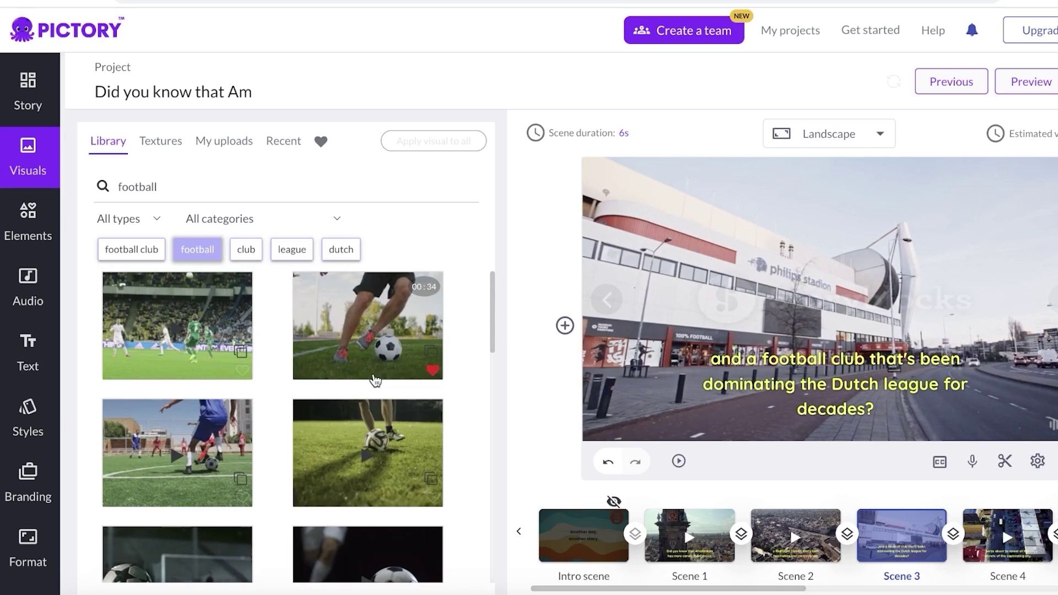
Pick the football-teams-lined-up clip from the Library as Scene 3's visual.
scroll(374, 380, "down", 5)
scroll(376, 356, "down", 3)
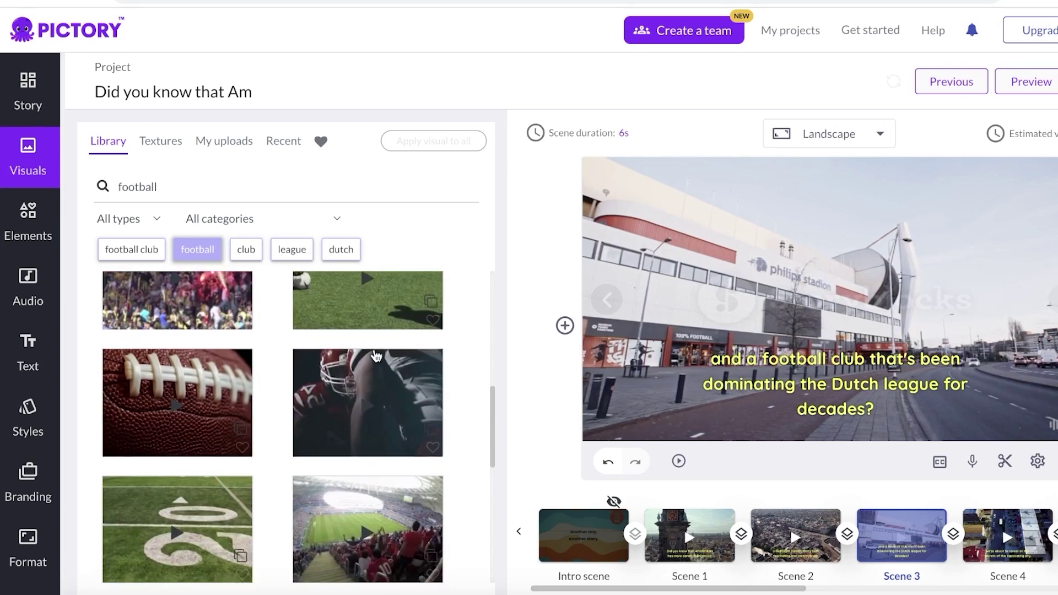
scroll(377, 355, "up", 3)
left_click(376, 448)
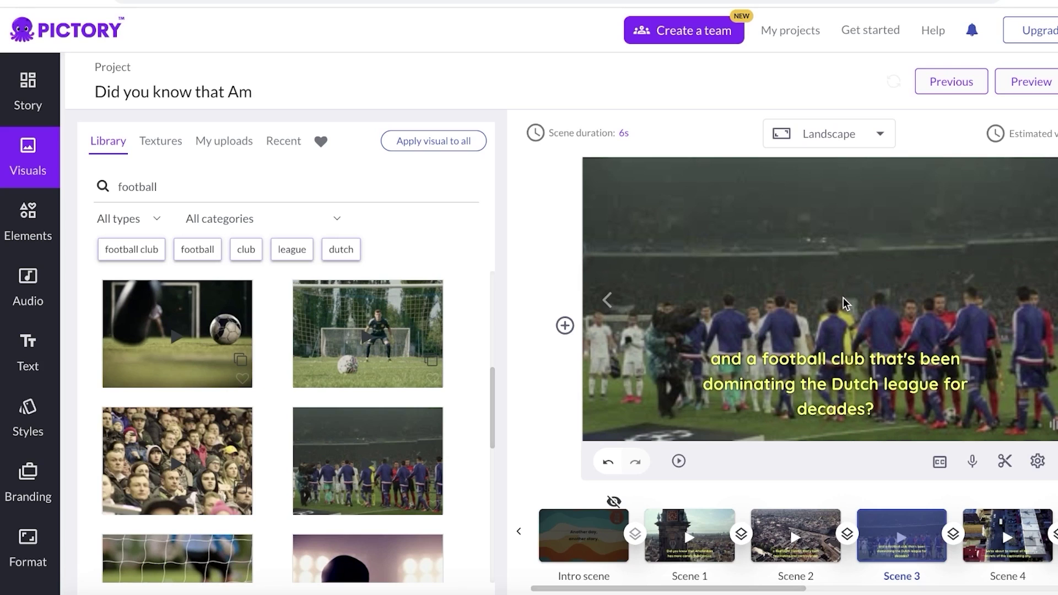
Peek at My uploads, return to Library, and review Scenes 4, 3 and 5.
left_click(220, 148)
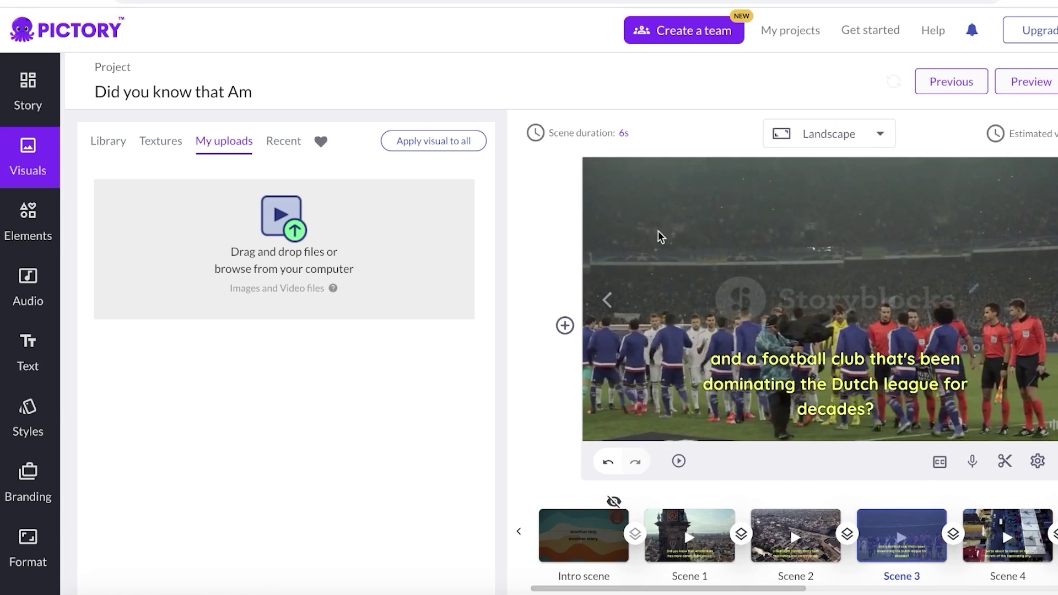
left_click(100, 142)
left_click_drag(621, 589, 727, 588)
left_click(757, 531)
left_click(904, 543)
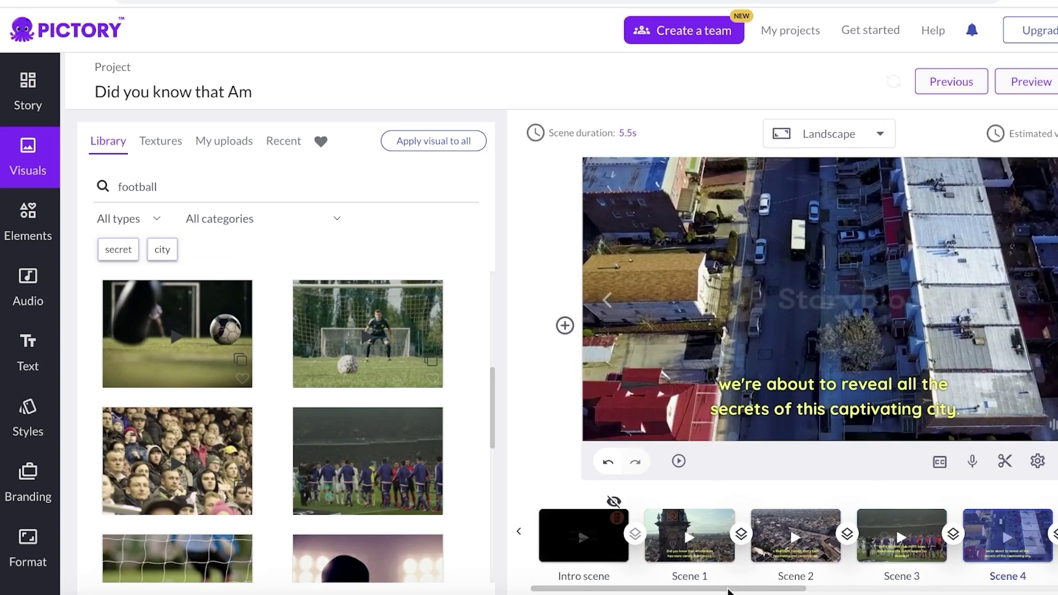
left_click(939, 536)
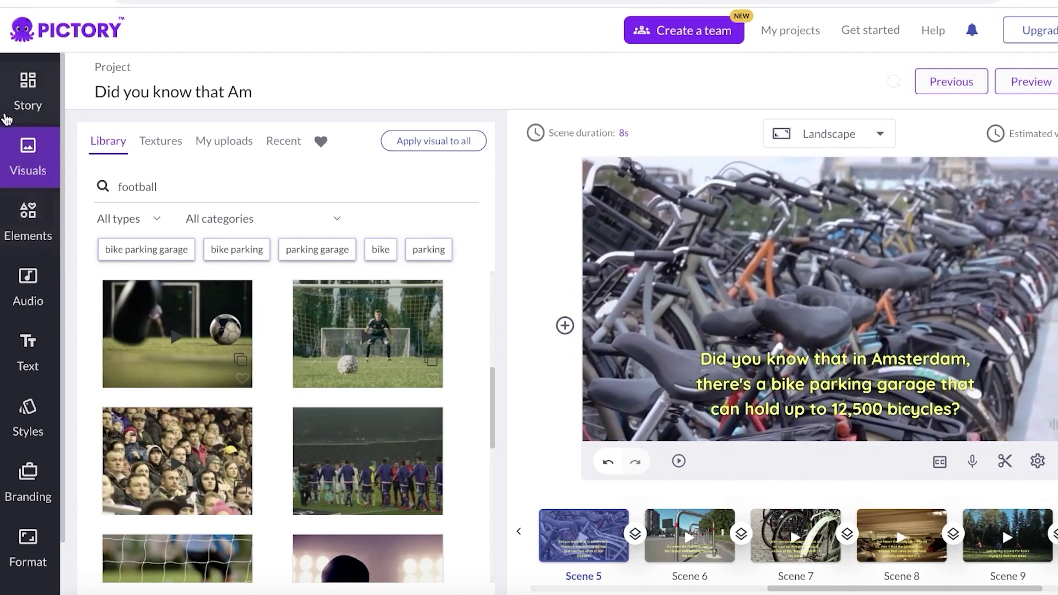
Split Scene 5 after 'in Amsterdam,' from the Story scene list.
left_click(12, 105)
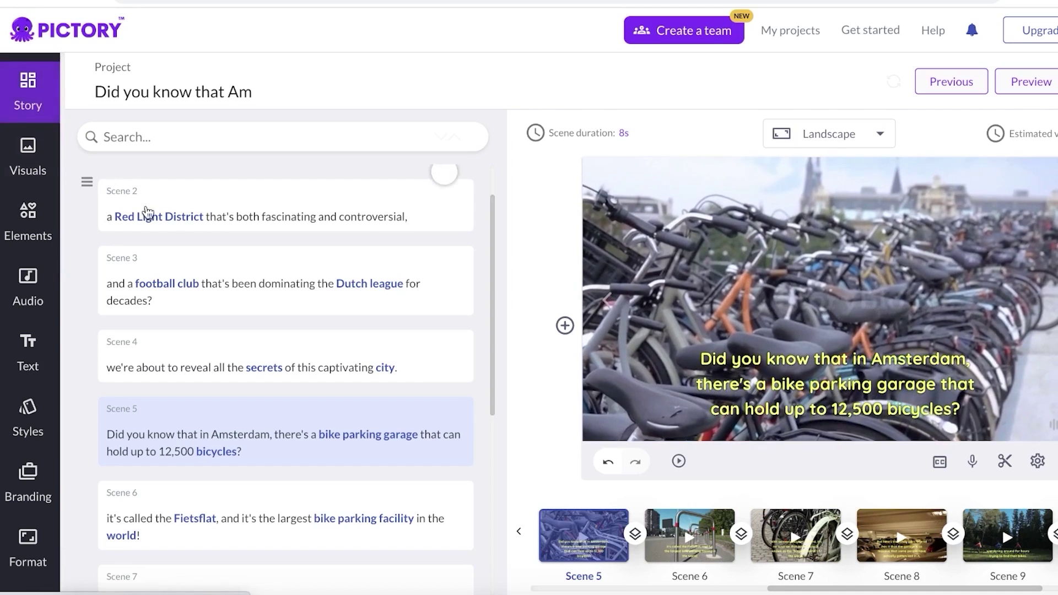
left_click(301, 435)
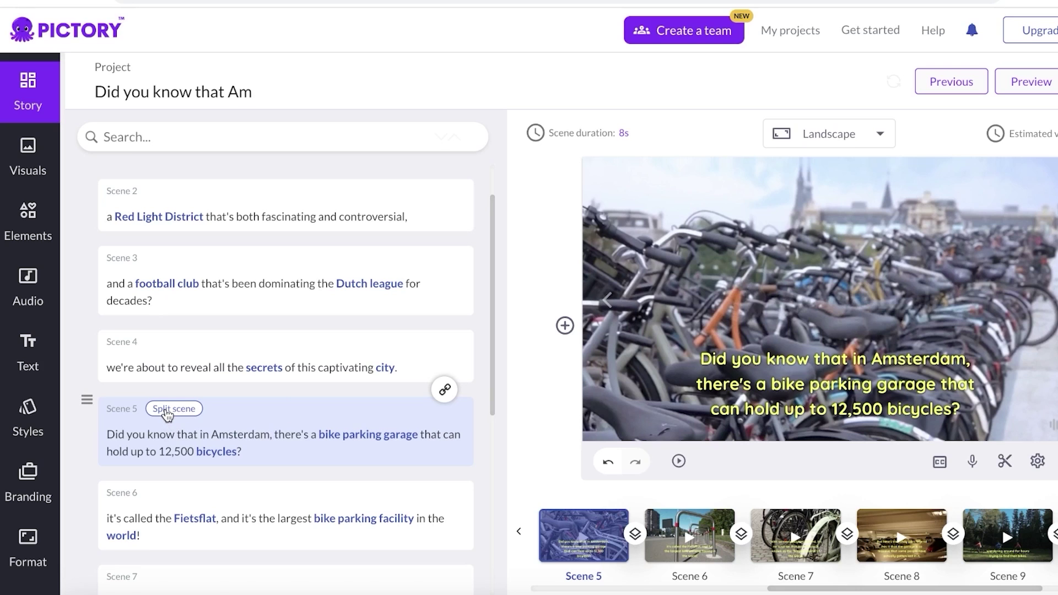
left_click(168, 412)
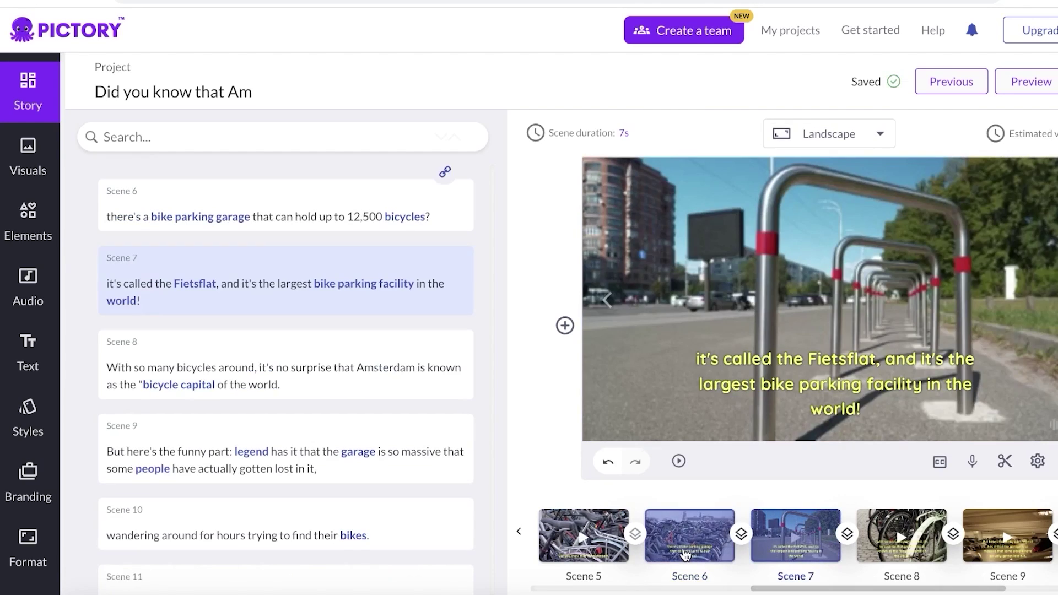
left_click(685, 554)
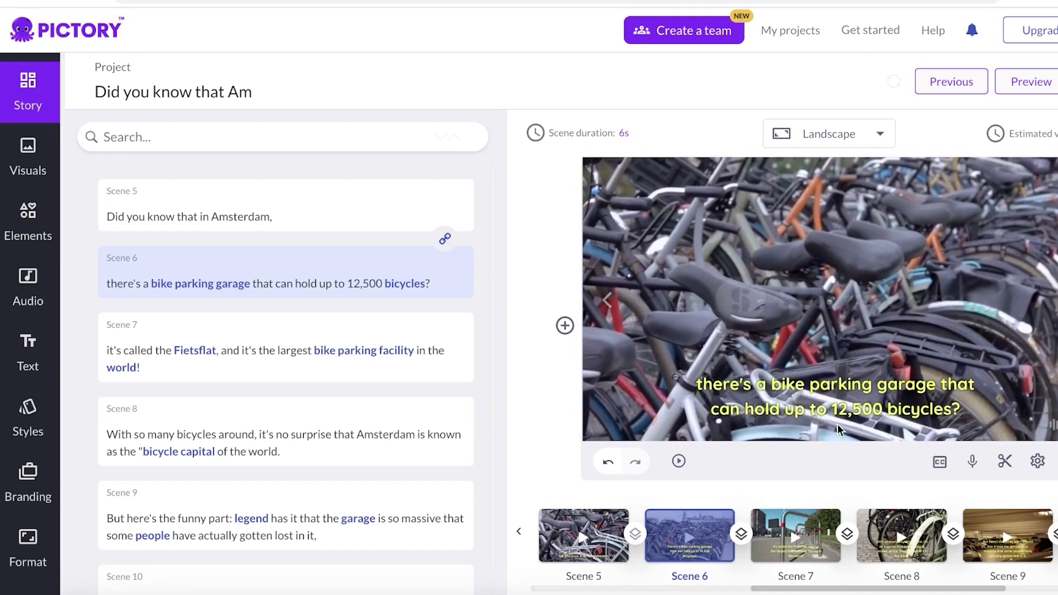
left_click(590, 553)
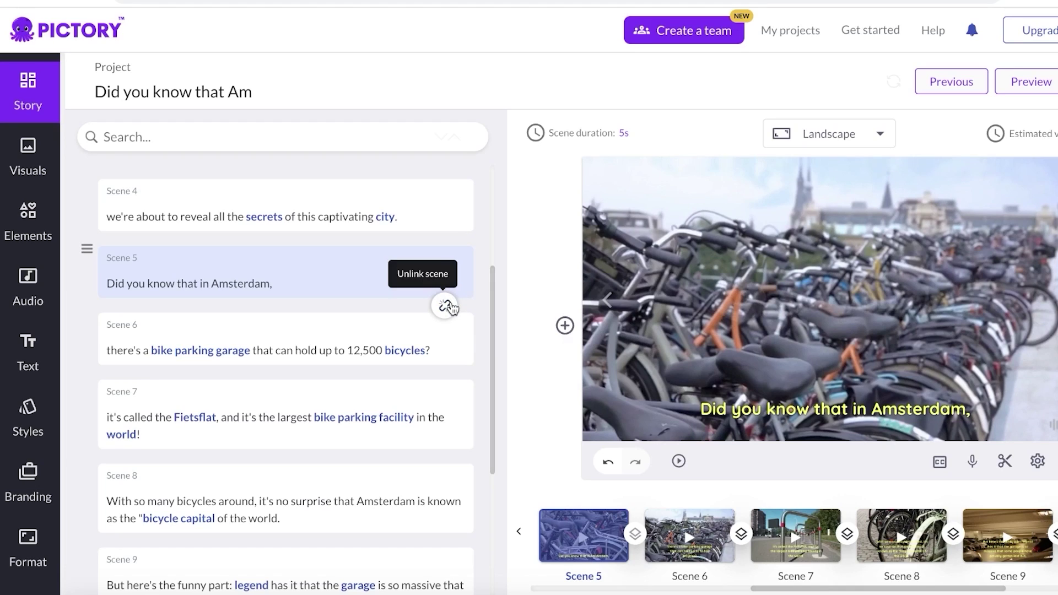
Unlink Scene 5 from the new Scene 6 and check Scene 6's caption and bike clip.
left_click(450, 307)
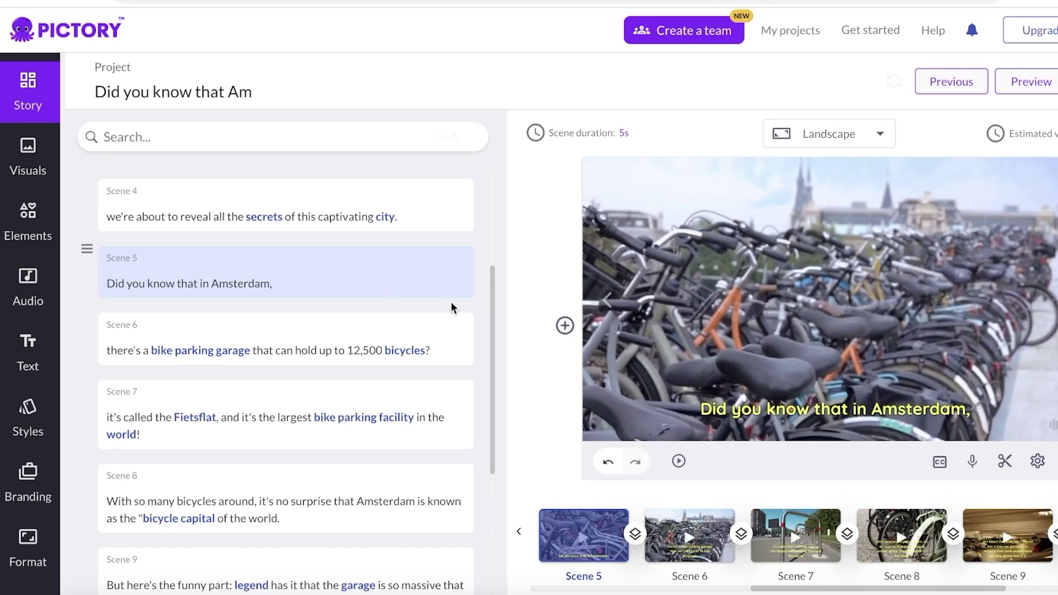
left_click(380, 348)
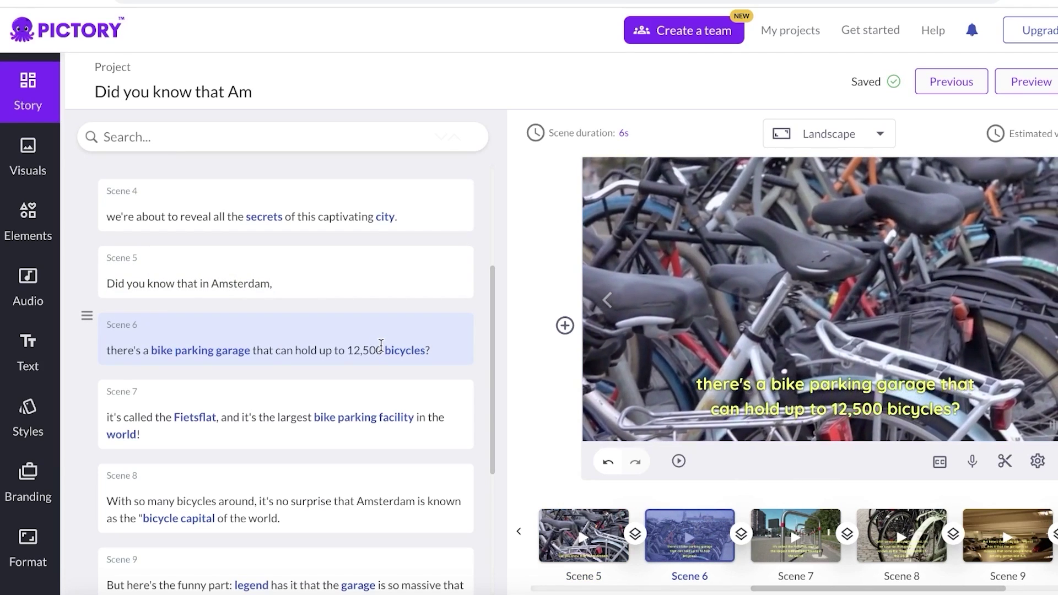
left_click(28, 157)
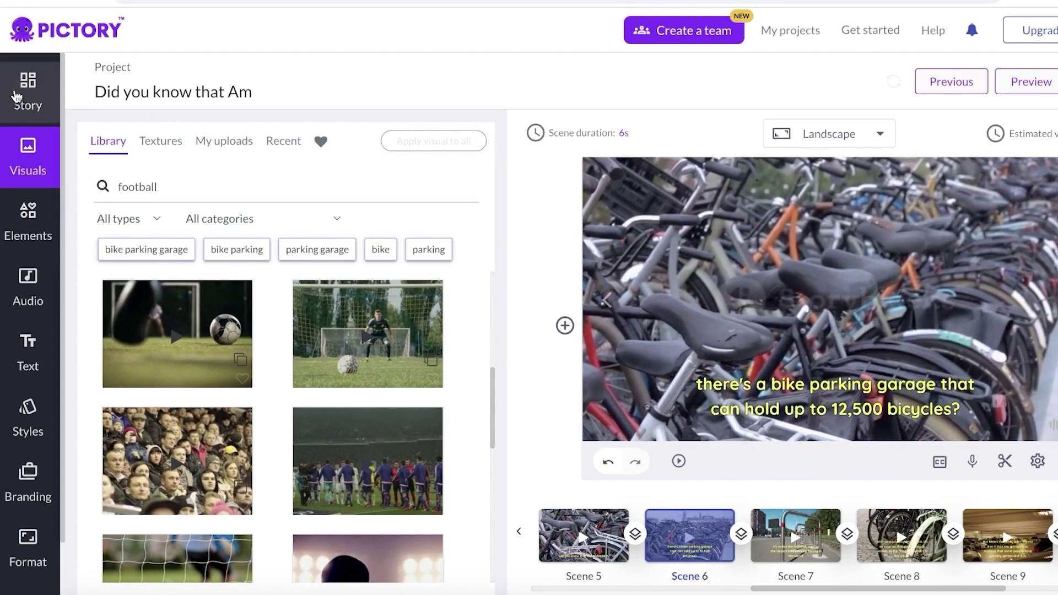
Review Scenes 9 and 10, return to Scene 1, and show the background music library.
left_click(1013, 543)
left_click_drag(882, 589, 909, 592)
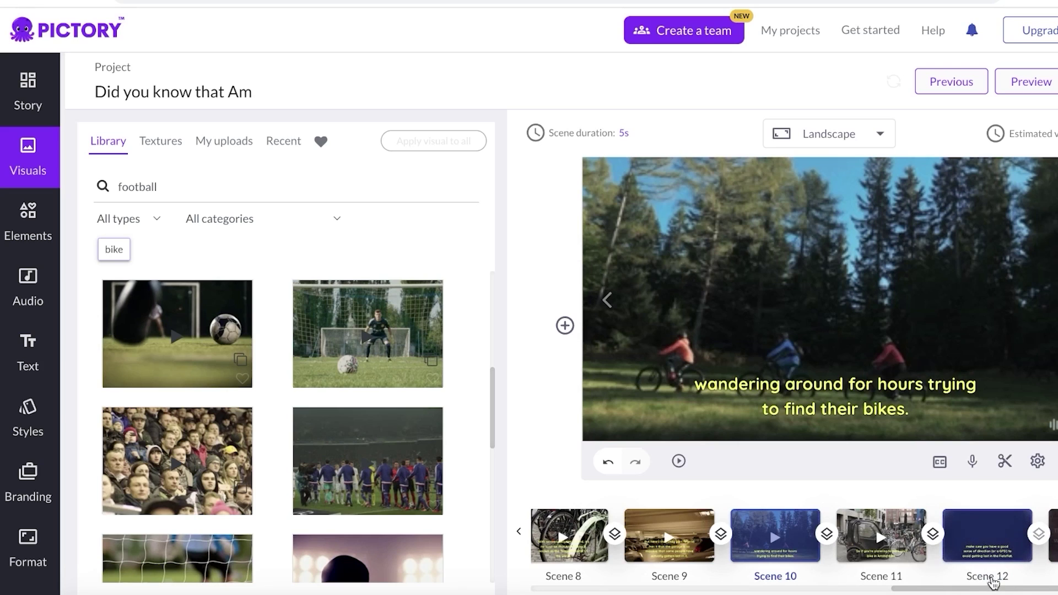
left_click_drag(990, 590, 629, 590)
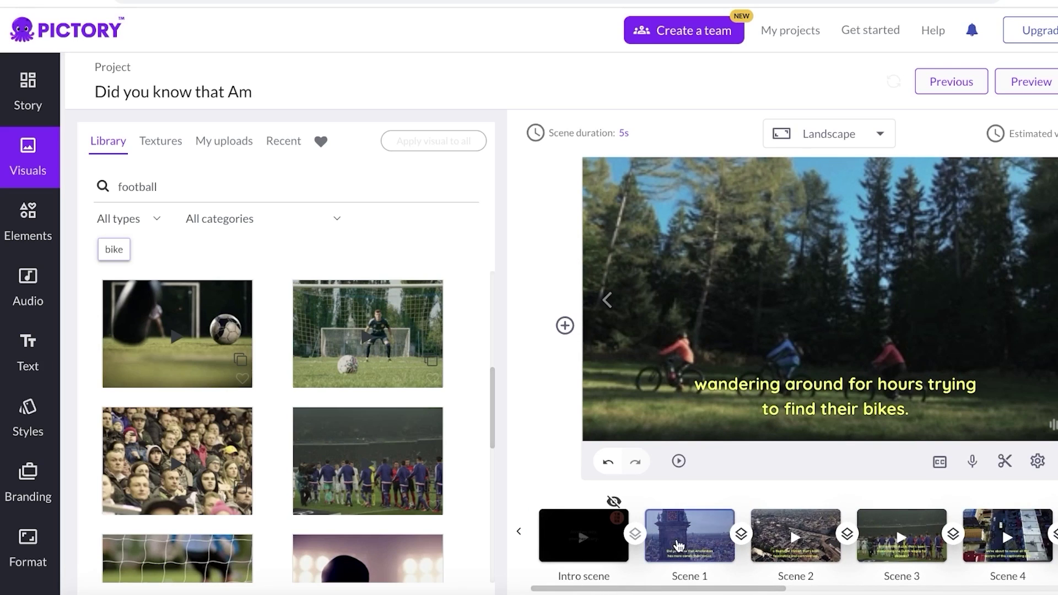
left_click(690, 535)
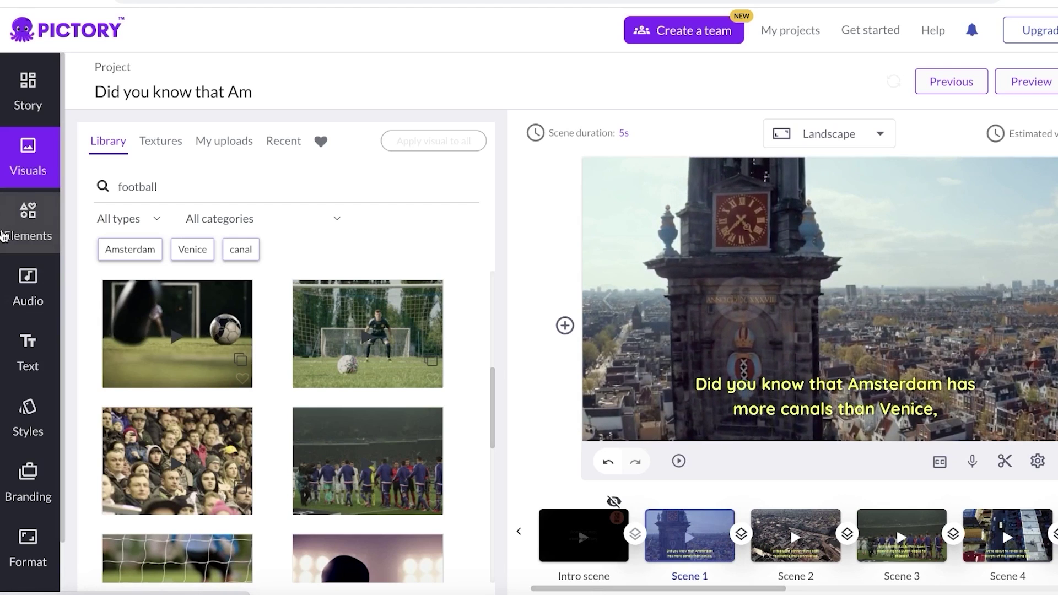
left_click(5, 312)
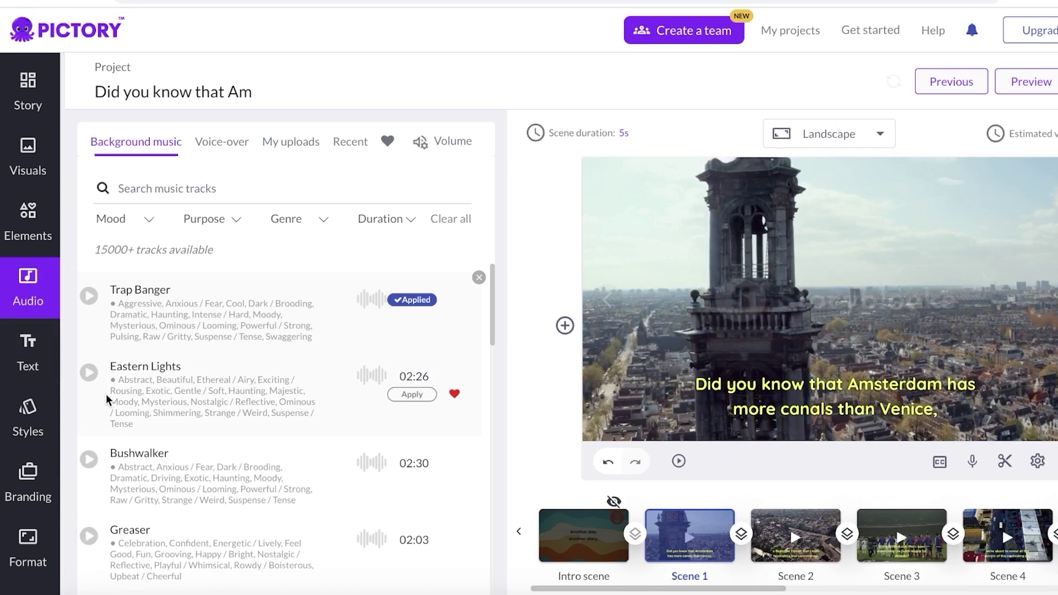
Set the voice-over narration speed to 123%.
scroll(104, 475, "down", 6)
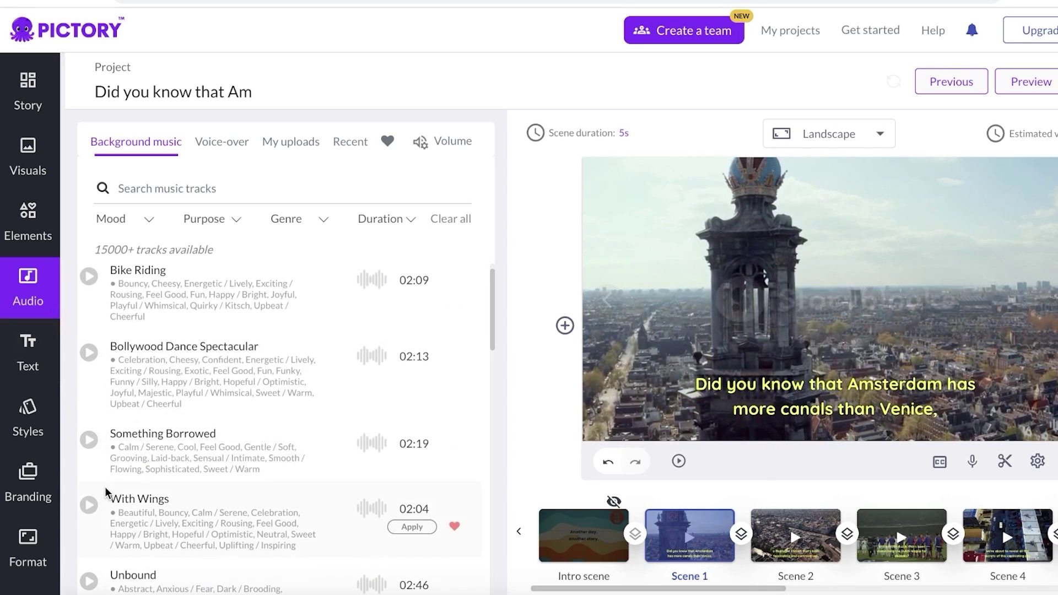
scroll(163, 375, "up", 3)
scroll(163, 374, "up", 3)
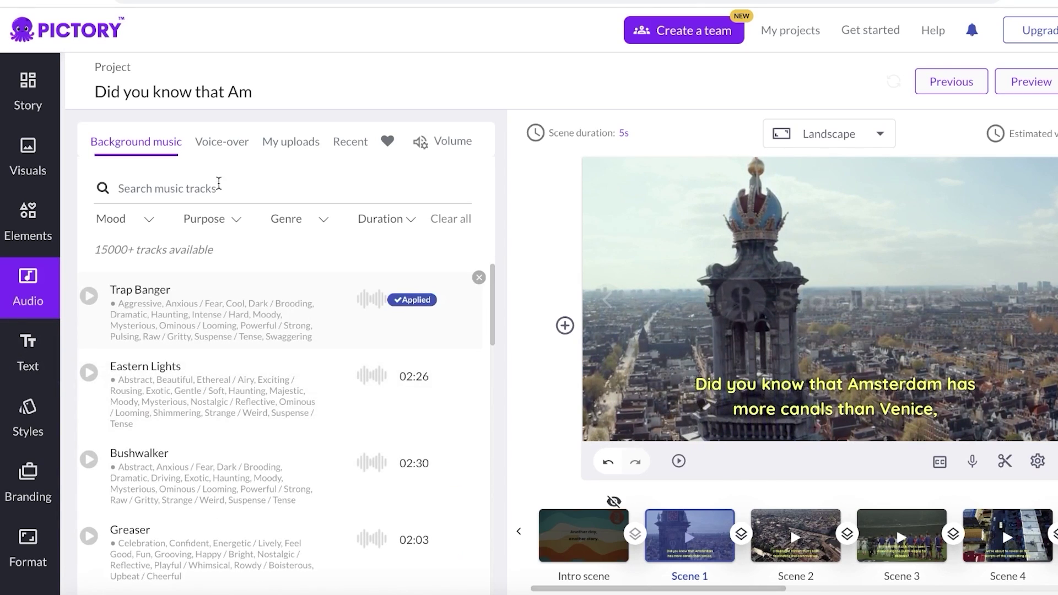
left_click(220, 144)
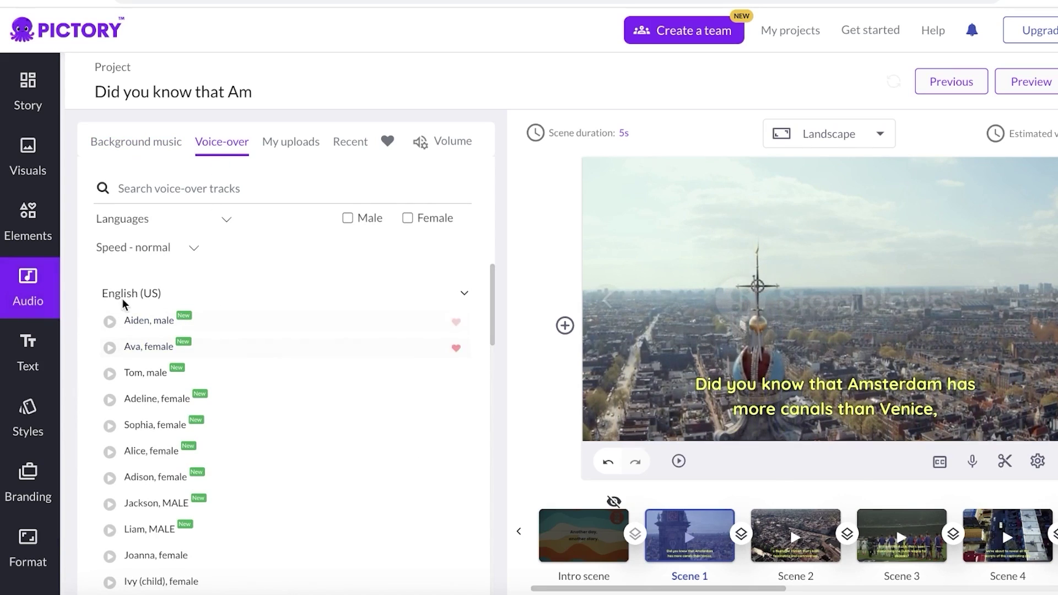
left_click(145, 253)
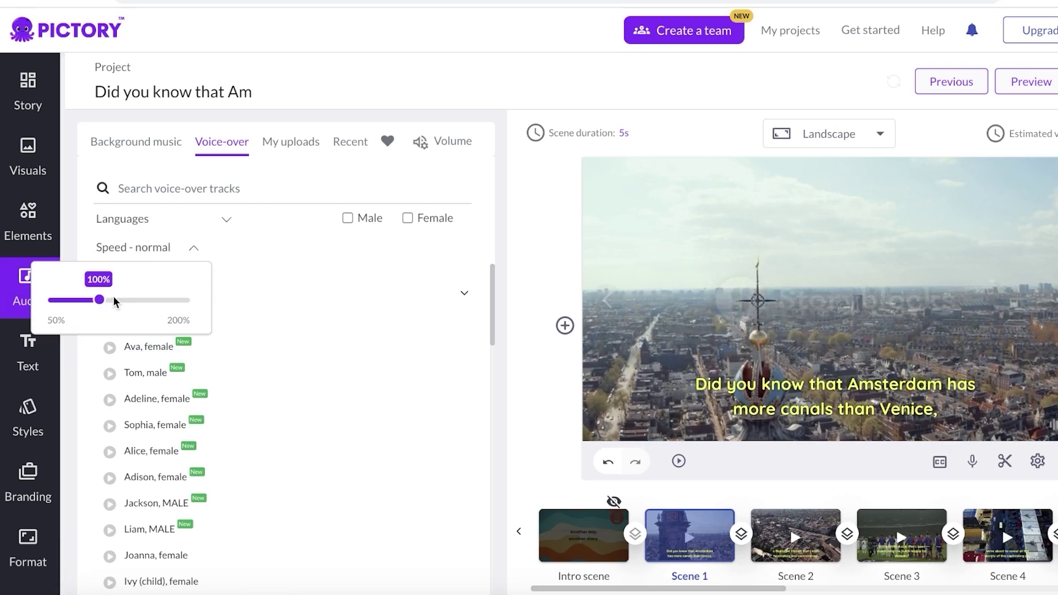
left_click(204, 251)
Filter to male voices and apply Liam, MALE as the narrator.
scroll(137, 353, "down", 3)
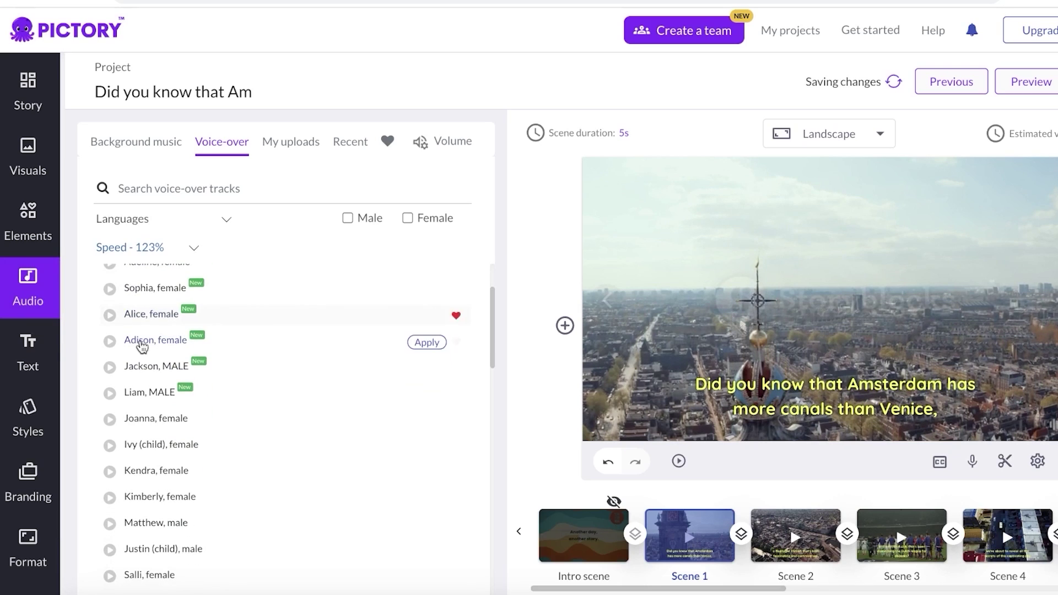
left_click(348, 219)
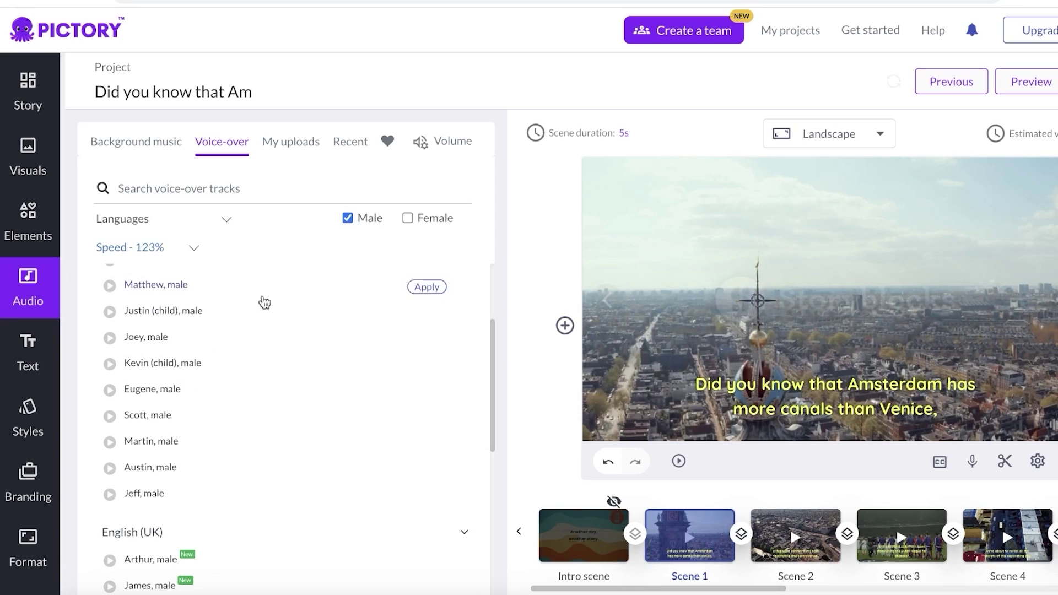
scroll(156, 417, "up", 3)
scroll(135, 546, "down", 10)
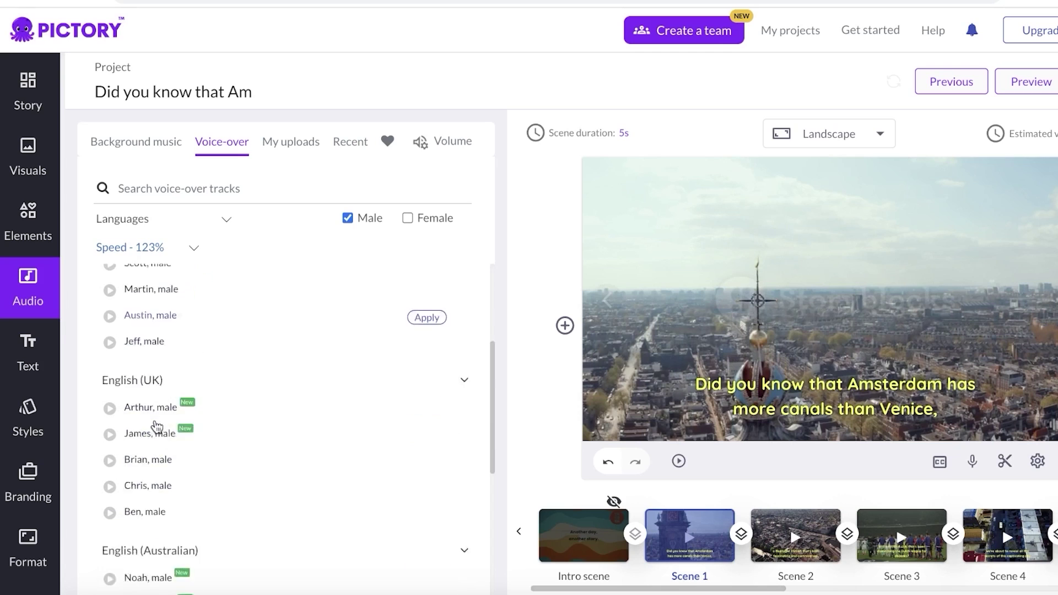
scroll(130, 504, "up", 10)
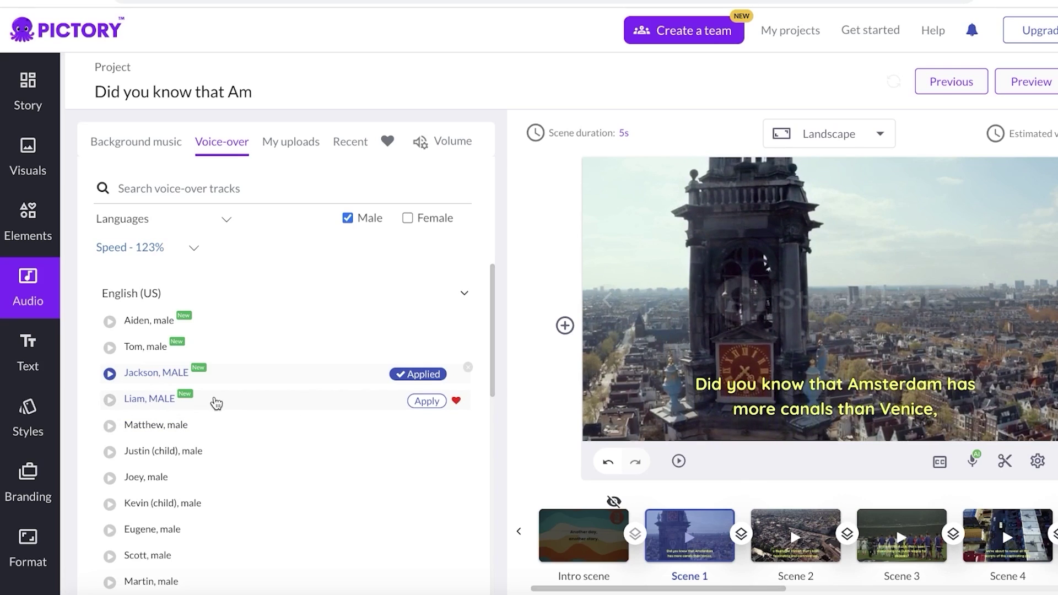
left_click(425, 402)
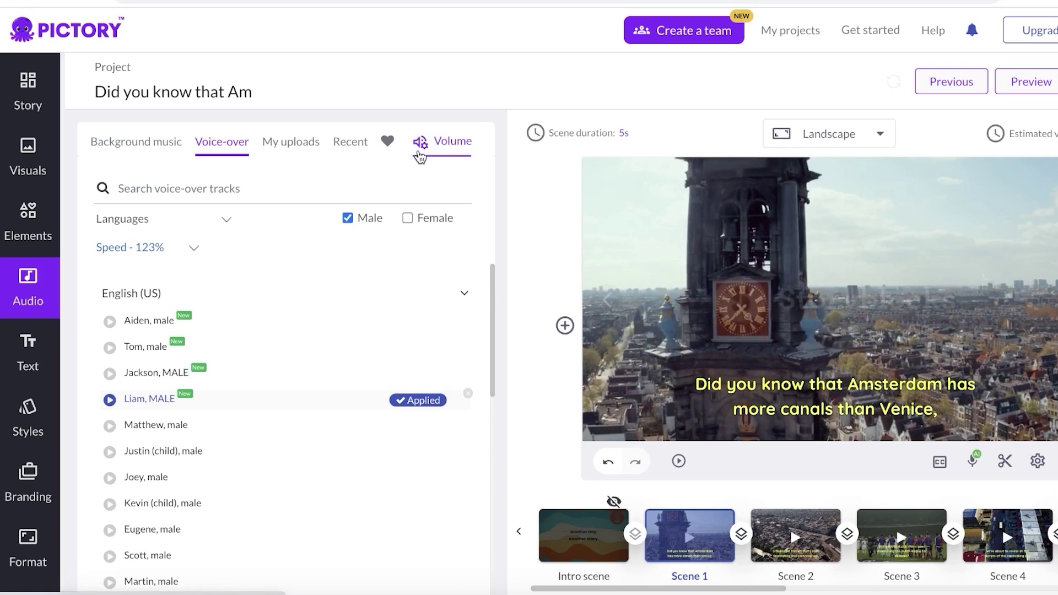
Apply 'Let's Do It Together' as the background music track.
left_click(148, 156)
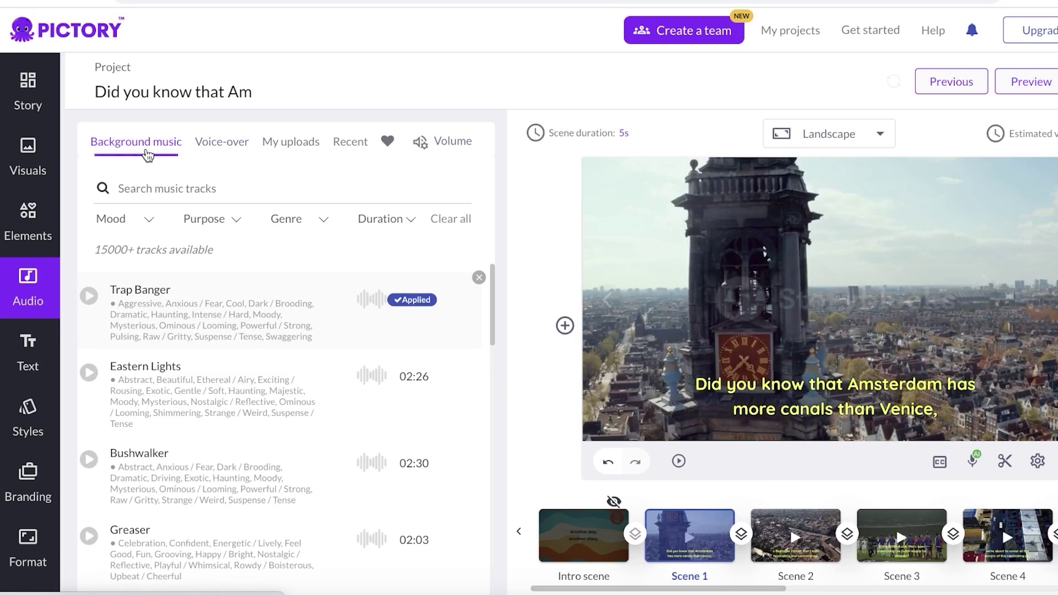
scroll(110, 394, "down", 1)
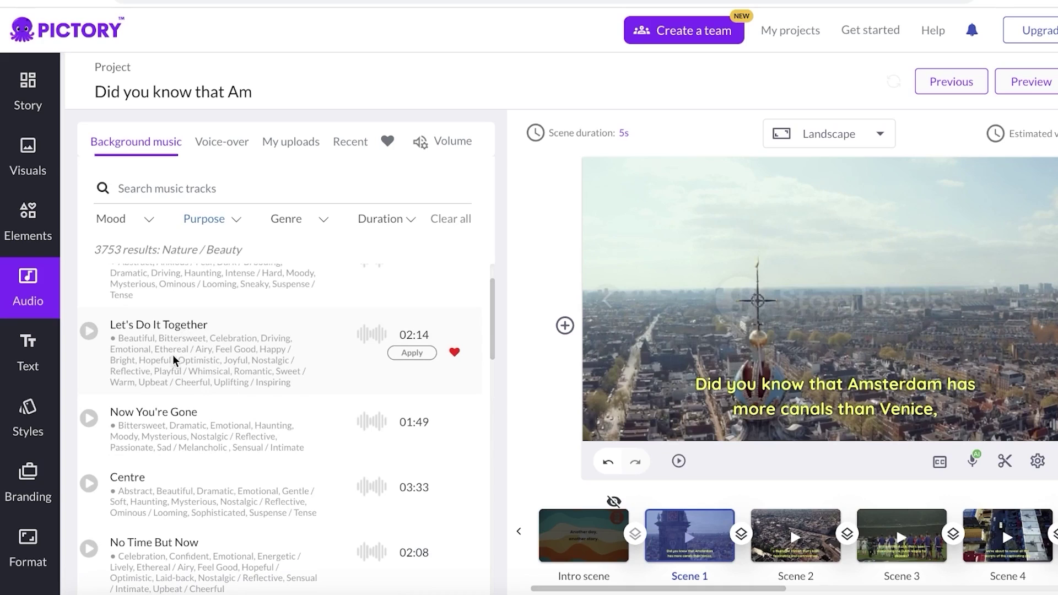
left_click(404, 355)
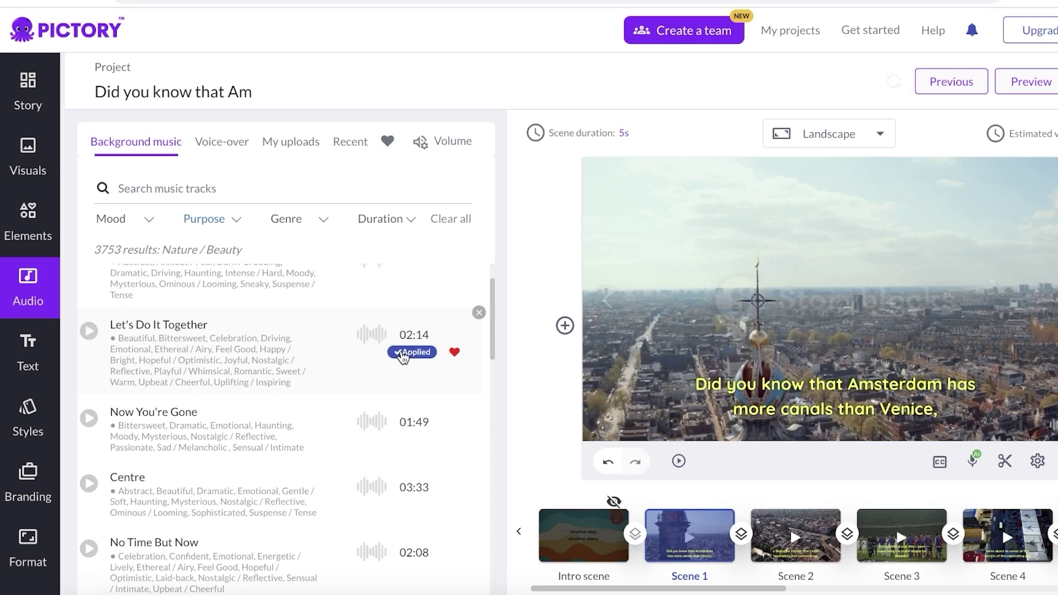
Lower the background music volume to 8%, keeping voice-over at 50%.
left_click(462, 156)
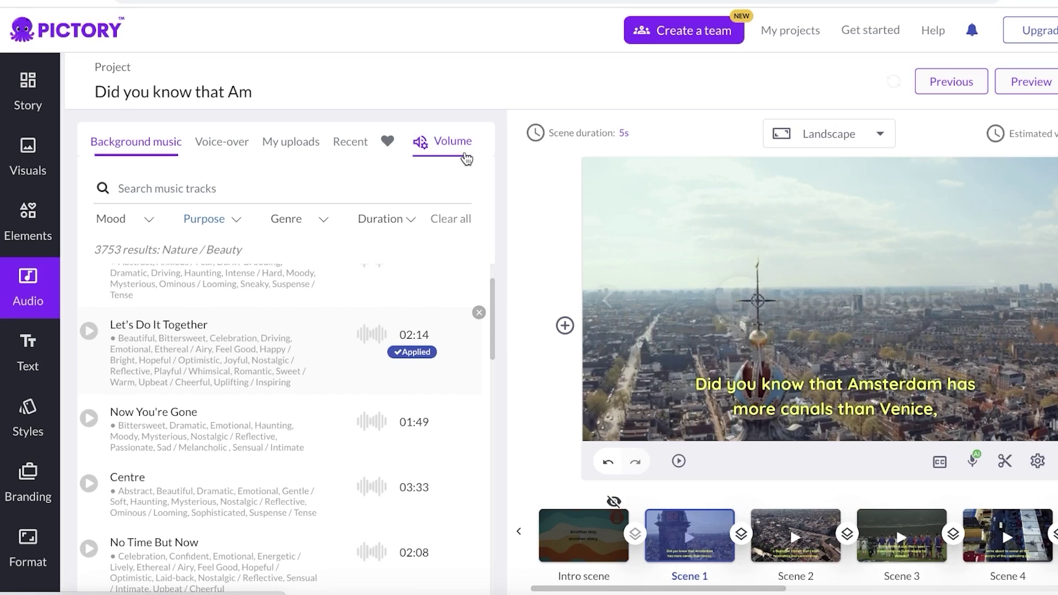
left_click(453, 142)
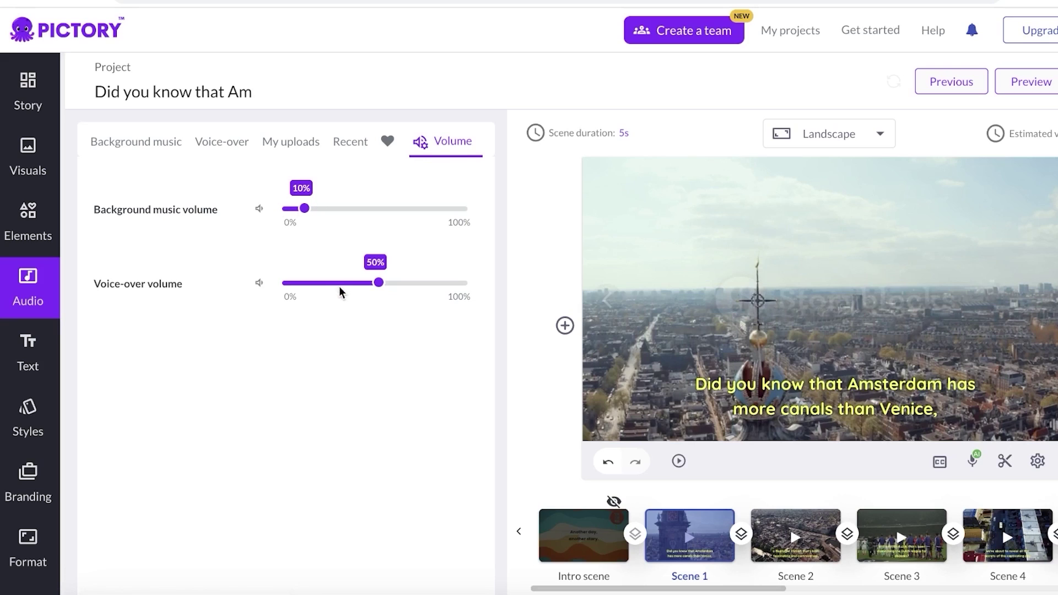
left_click(301, 210)
Open the Elements GIF library and select Scene 9's parking-garage shot.
left_click(42, 230)
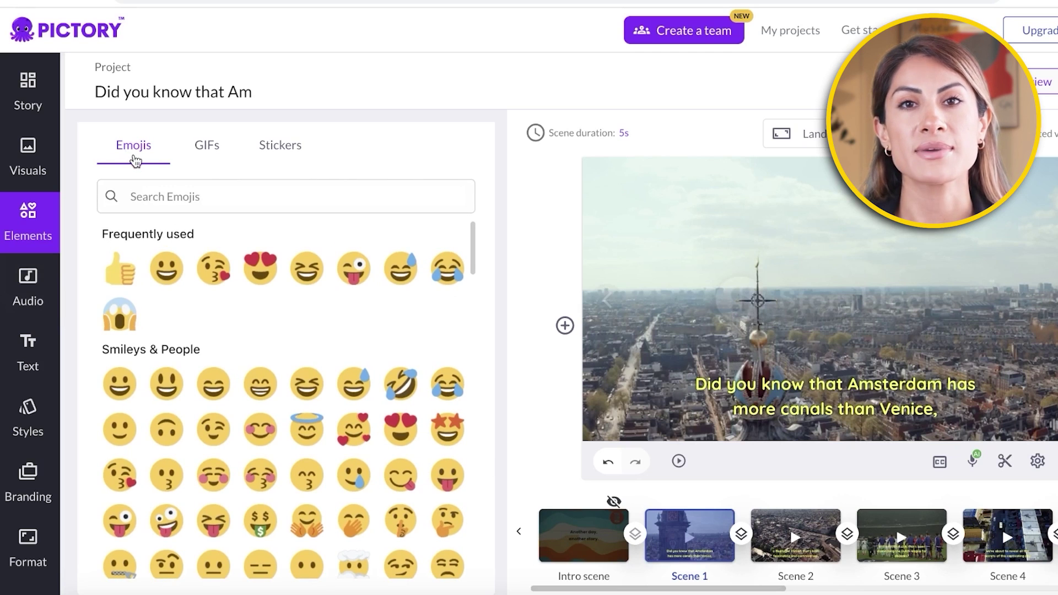
left_click(223, 158)
left_click(273, 151)
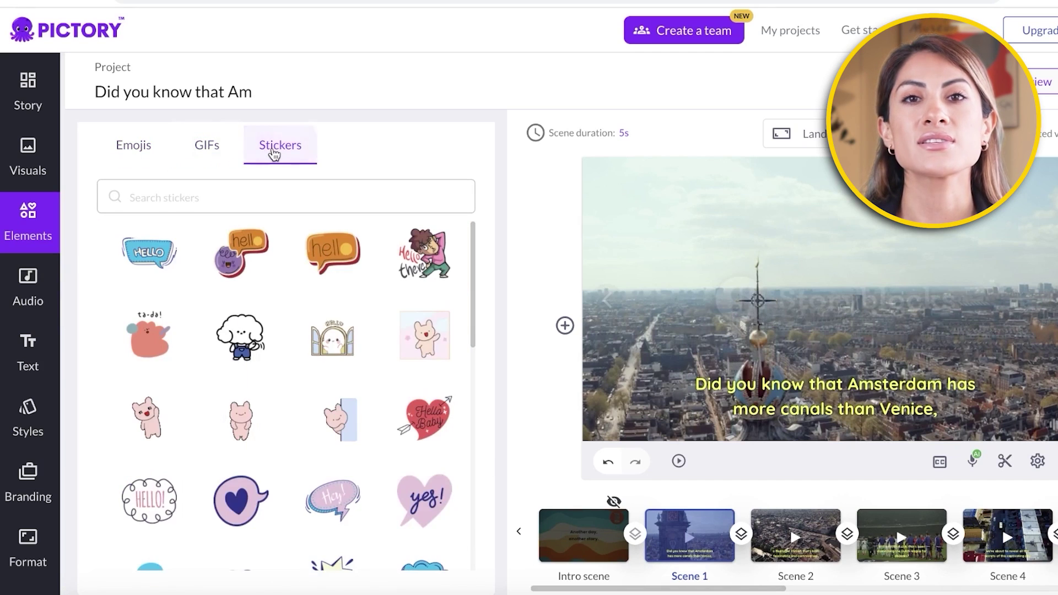
left_click(207, 145)
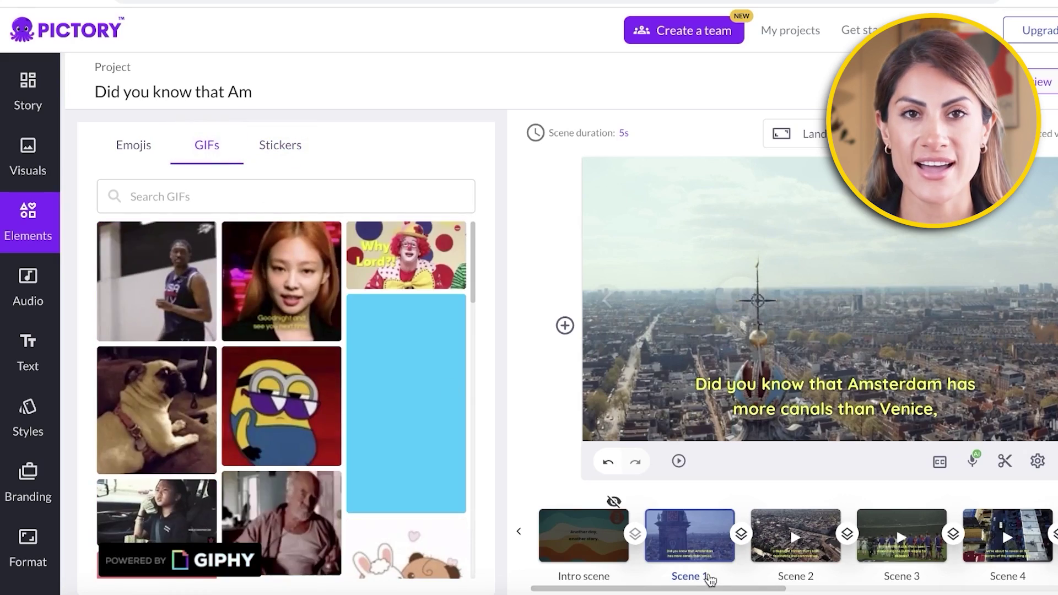
scroll(800, 551, "right", 5)
left_click(859, 573)
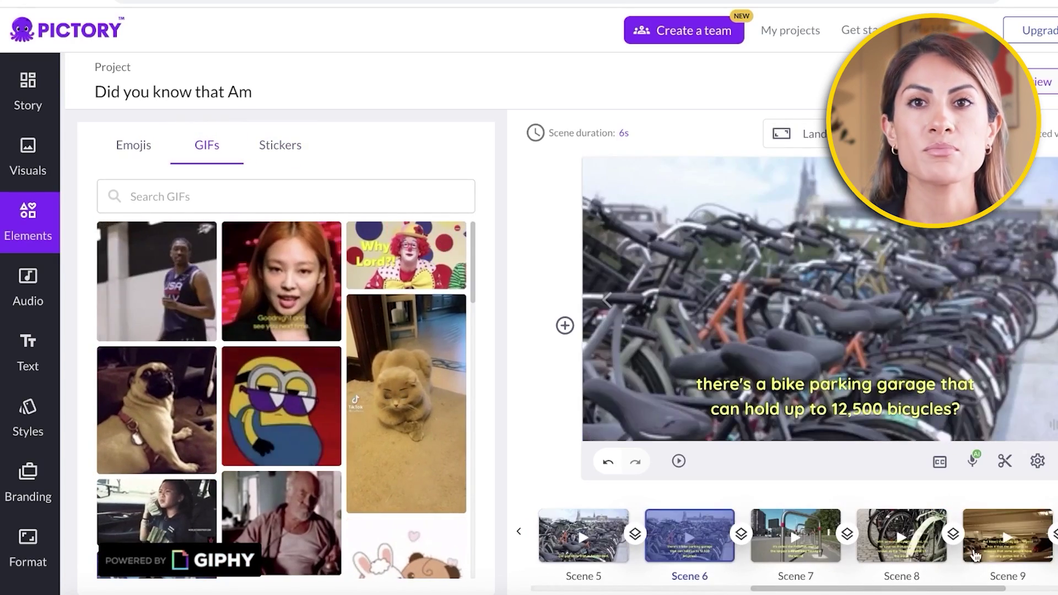
left_click(902, 538)
left_click(1003, 548)
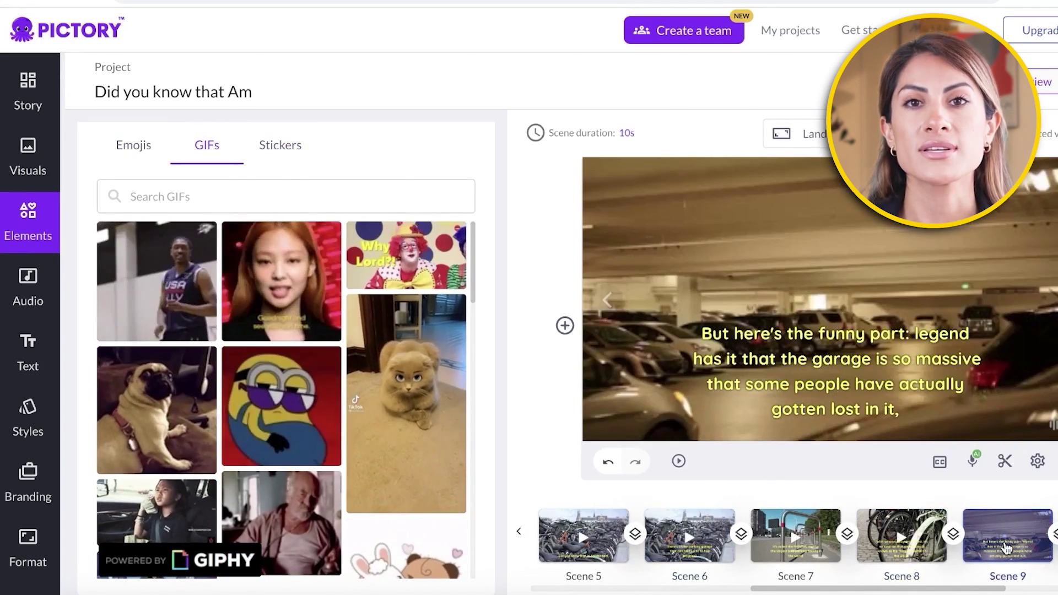
Add the 'Definitely lost' GIF from a 'lost' search, duplicate it and place it top-right.
left_click(314, 192)
type("lost")
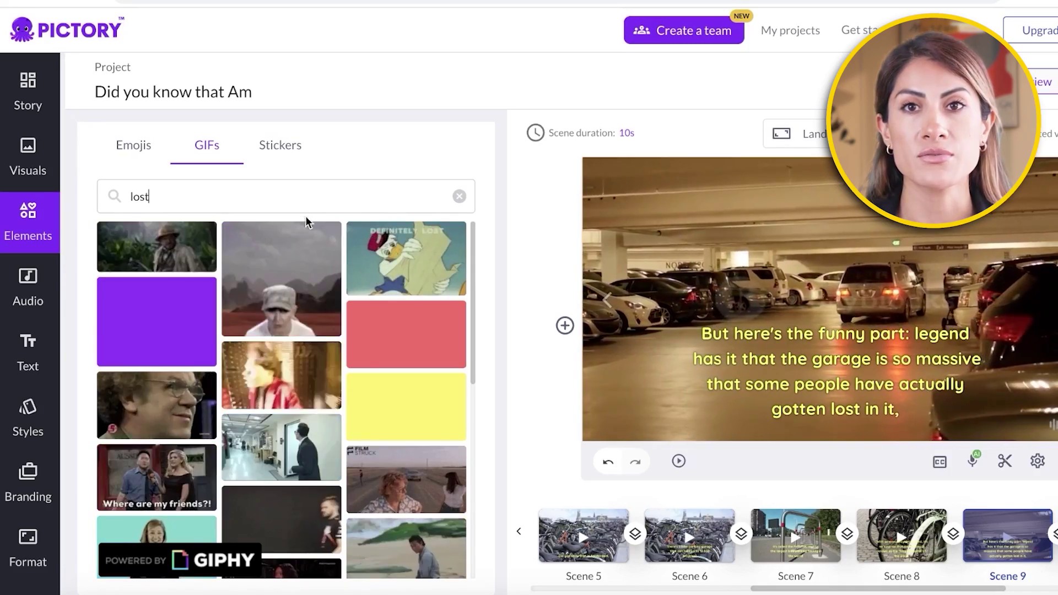
left_click(389, 258)
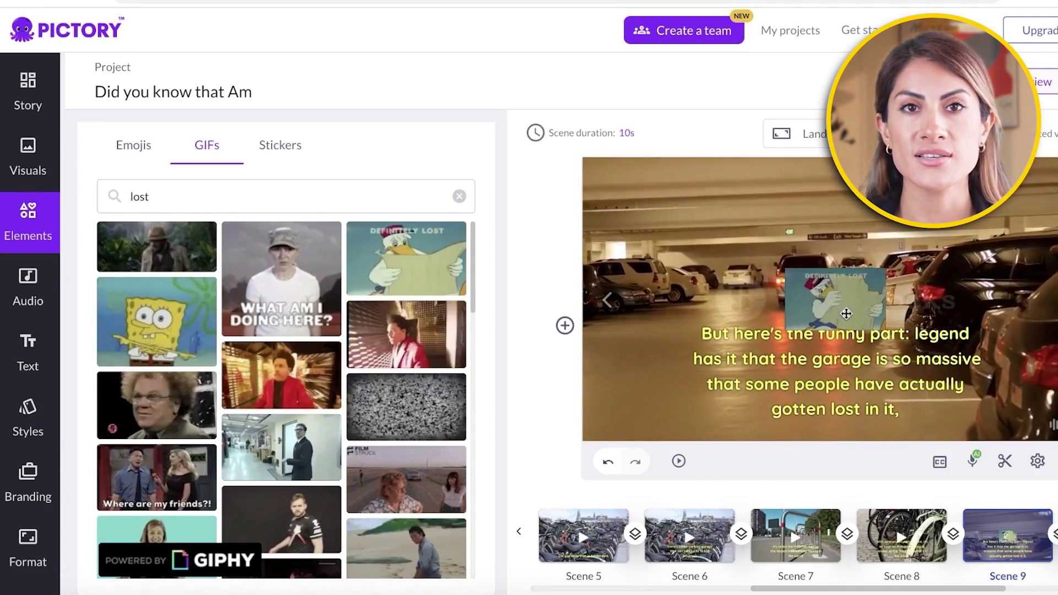
left_click(992, 280)
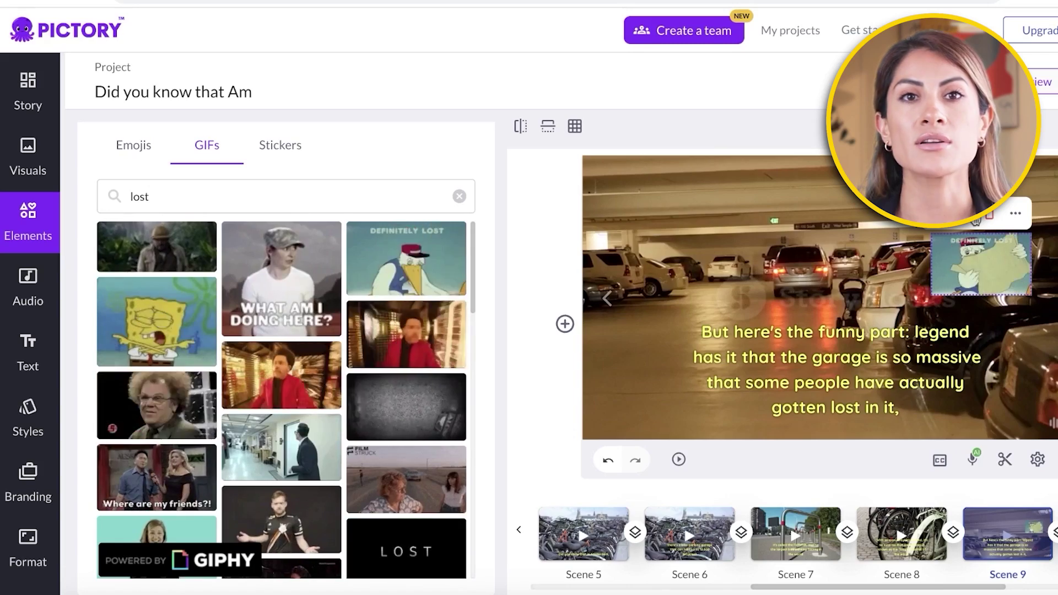
left_click(1015, 214)
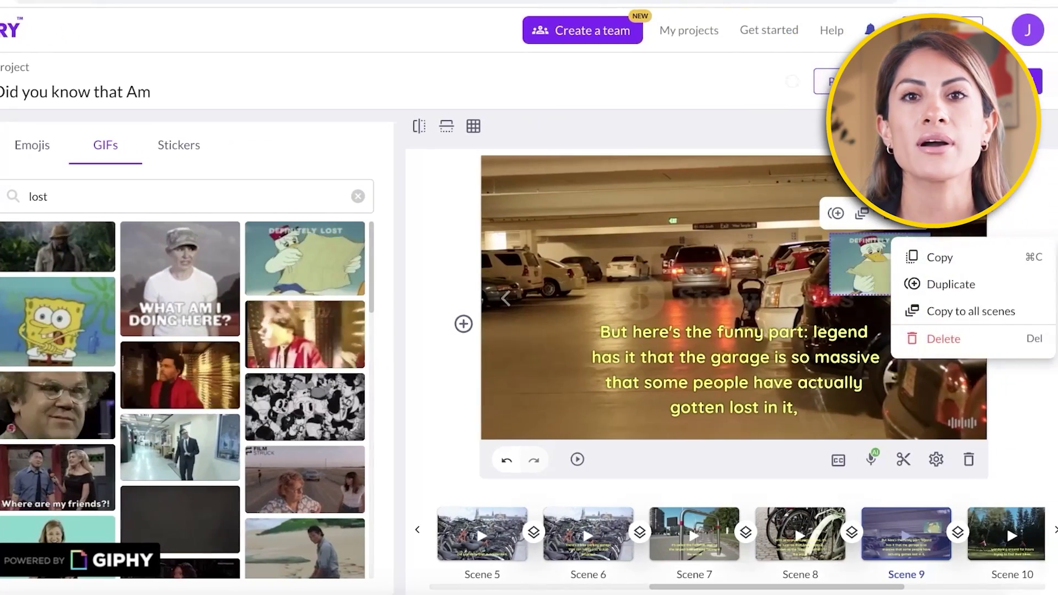
left_click(926, 282)
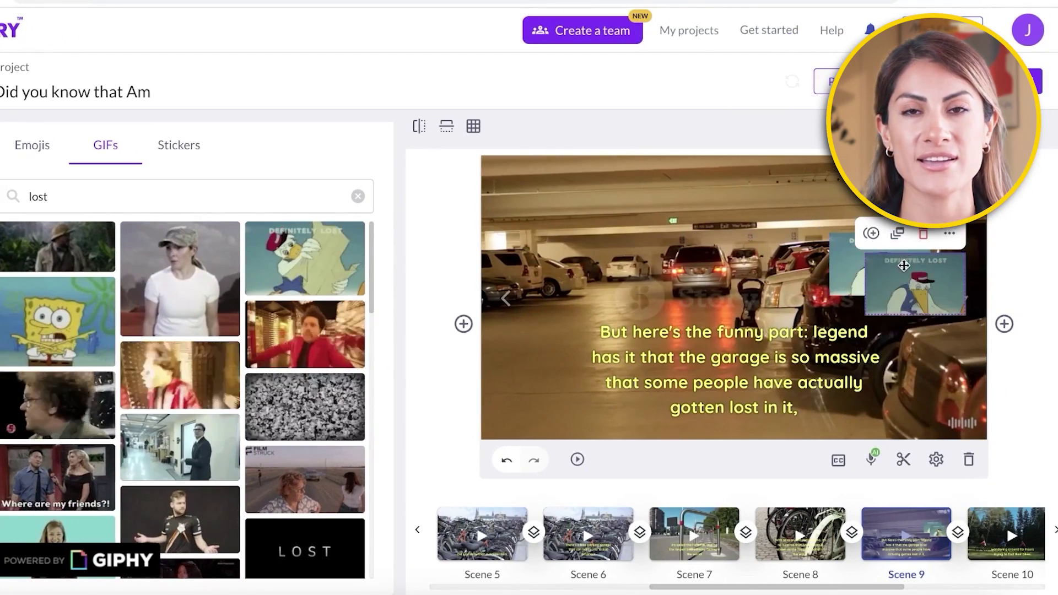
left_click_drag(815, 274, 881, 220)
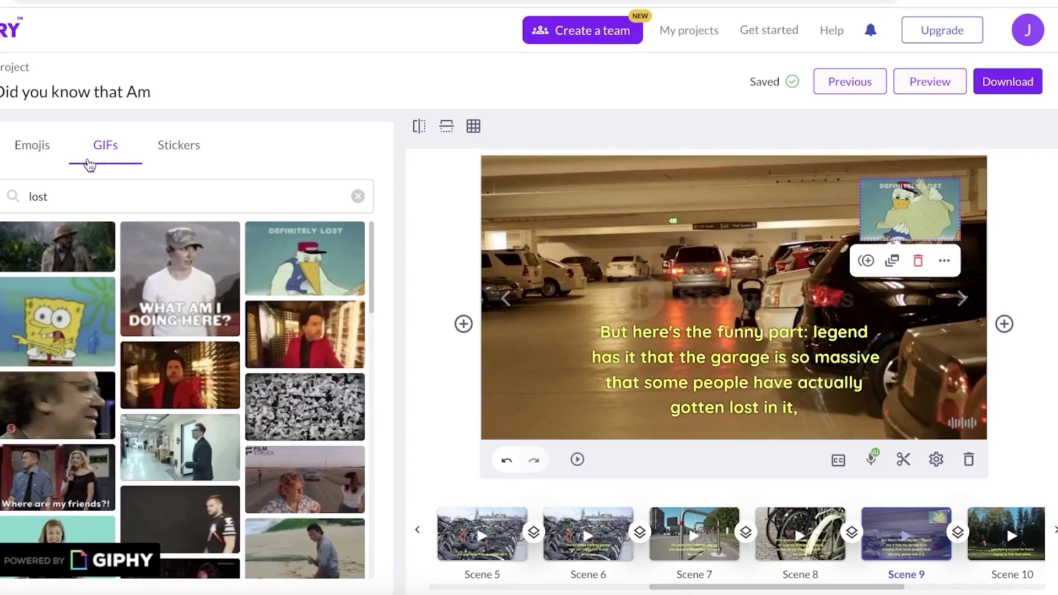
Deselect the GIF and return to Scene 1 in the timeline.
left_click(480, 574)
left_click(477, 539)
scroll(466, 552, "left", 5)
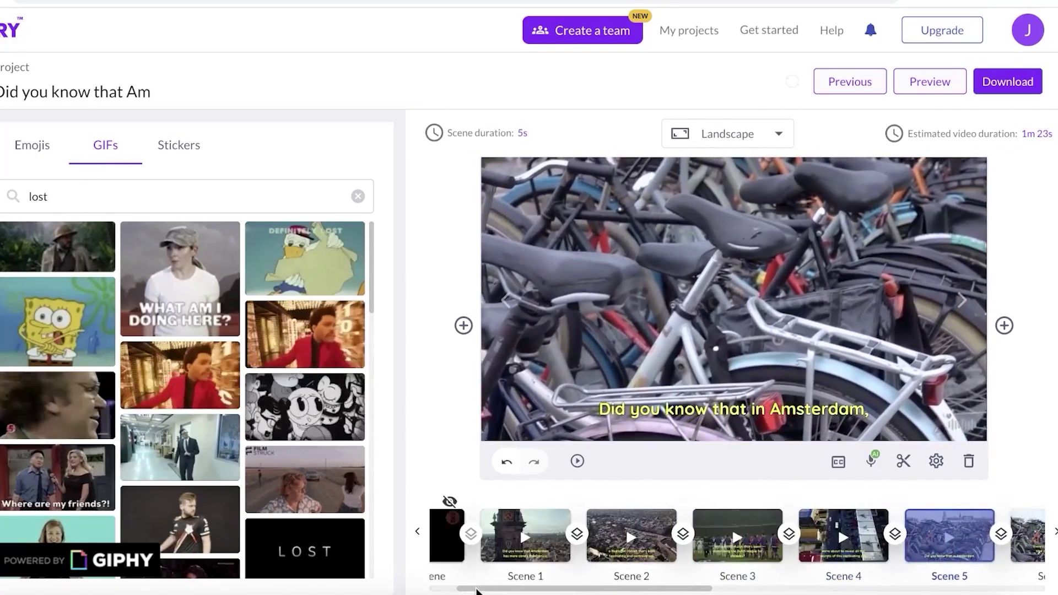
left_click(552, 516)
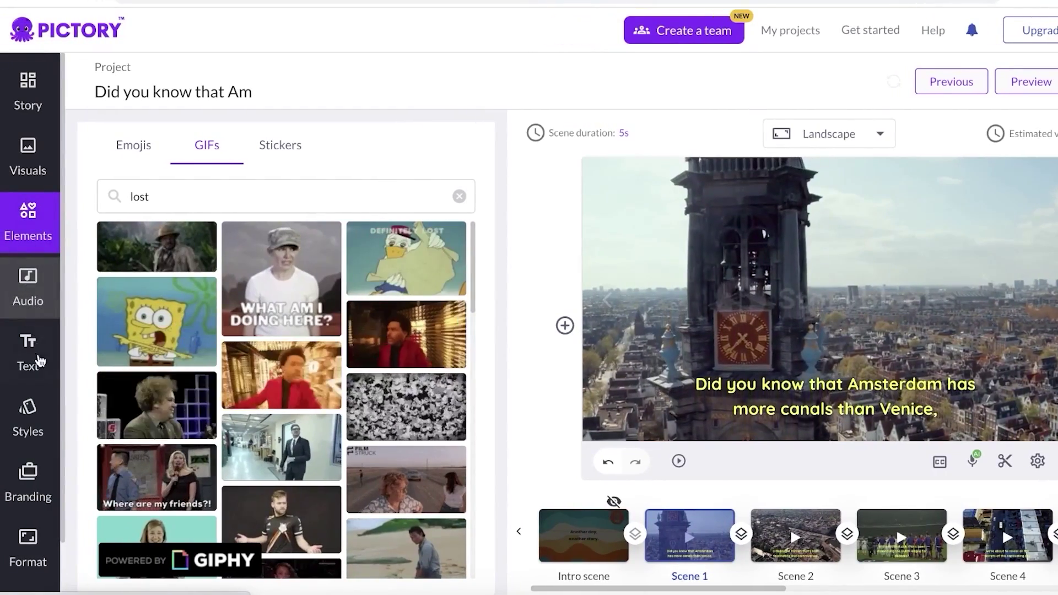
Add a heading text box to Scene 1 and paste in the youtubechannel name.
left_click(37, 375)
left_click(182, 185)
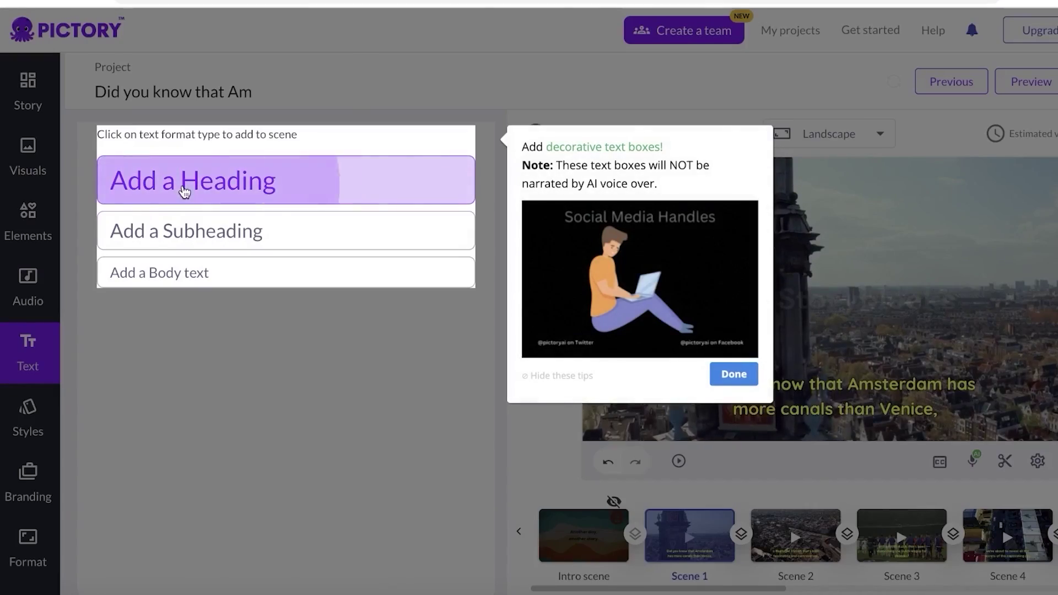
left_click(734, 375)
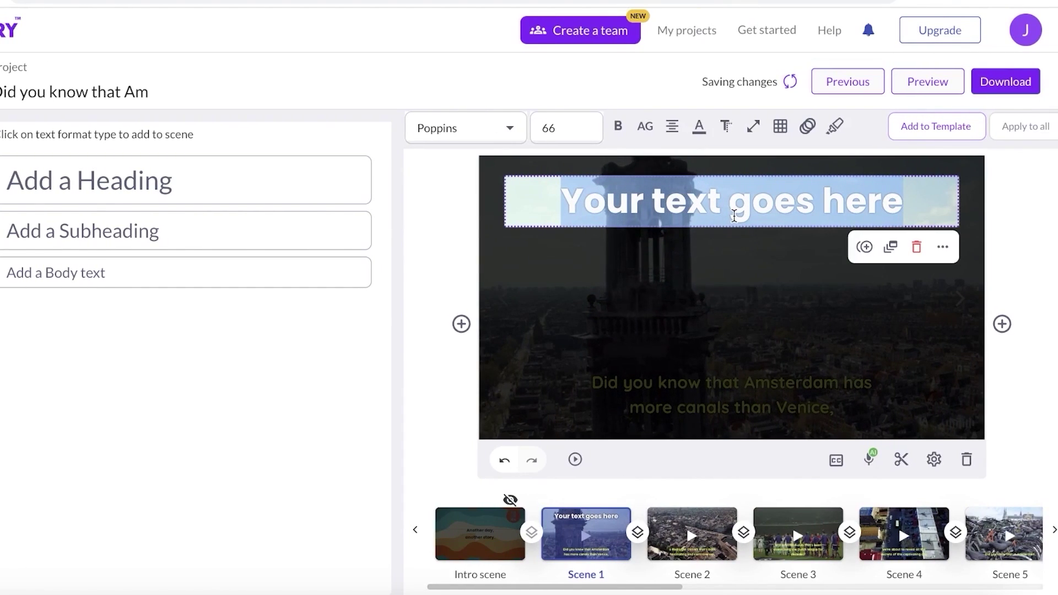
type("youtubechannel")
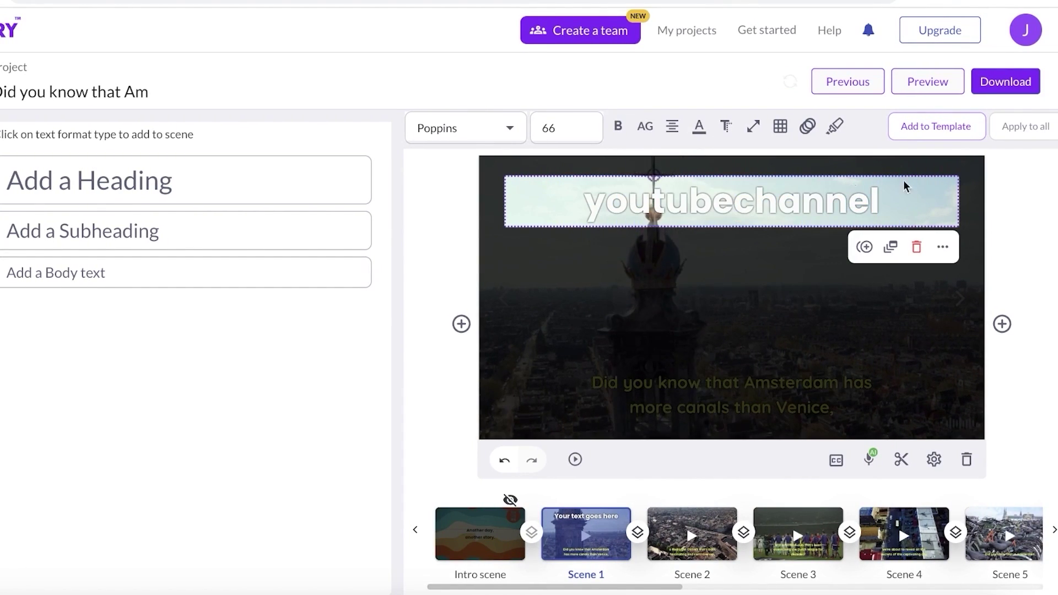
Move the youtubechannel heading to the top-left corner of the canvas.
left_click(942, 247)
left_click(734, 224)
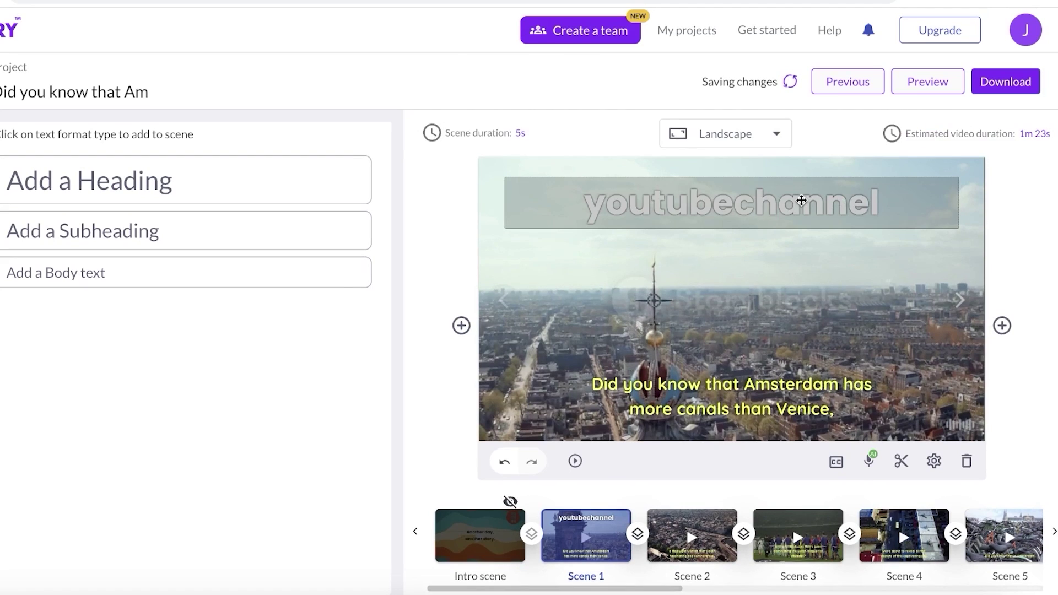
left_click_drag(804, 201, 782, 238)
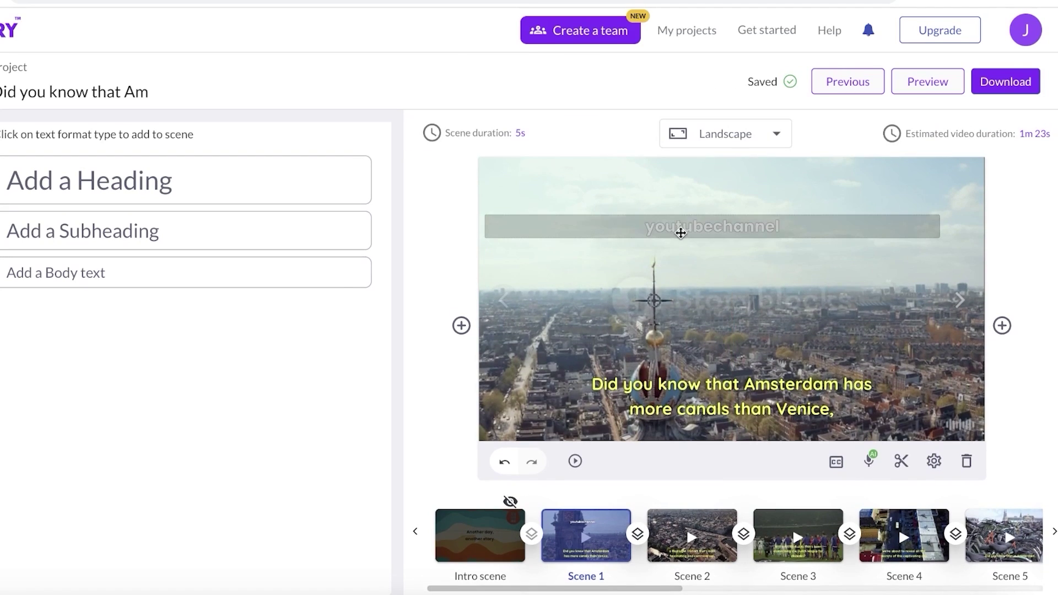
left_click_drag(680, 232, 674, 468)
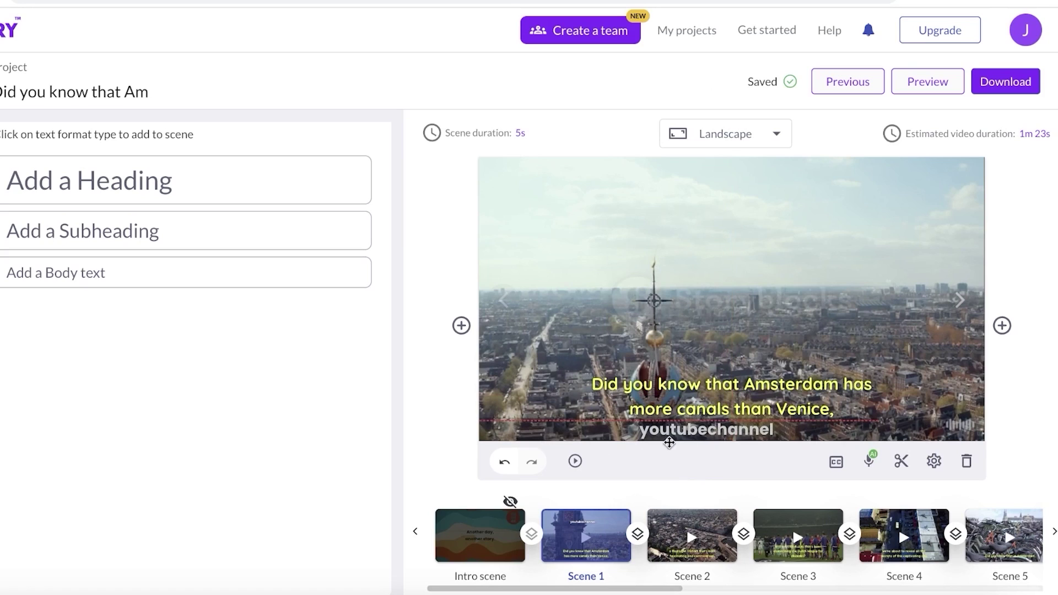
left_click(668, 440)
left_click_drag(543, 427, 549, 160)
left_click(663, 229)
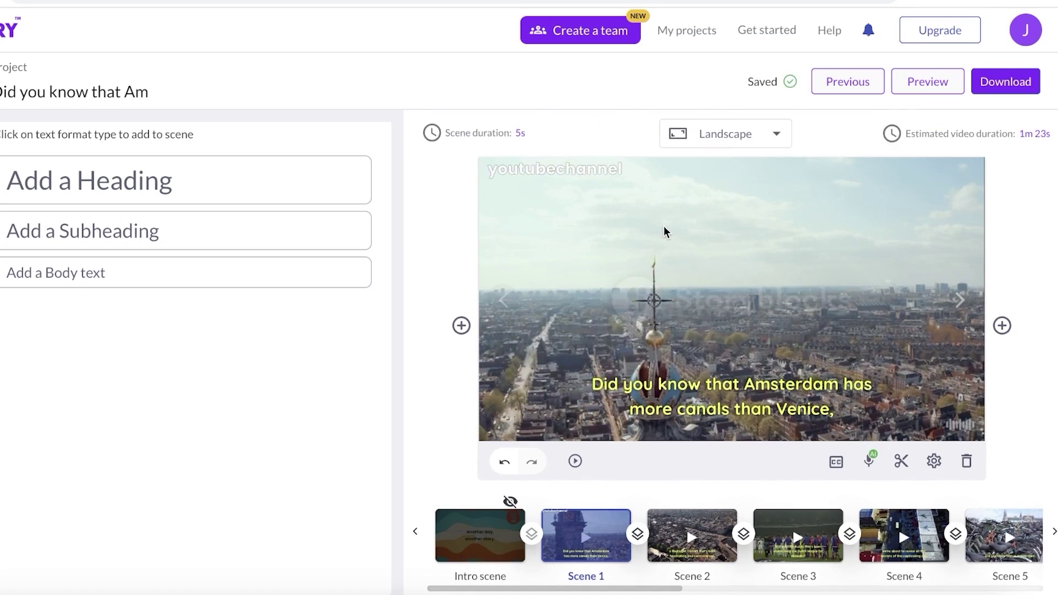
Copy the youtubechannel text box to all scenes and check Scenes 2 and 3.
left_click(589, 178)
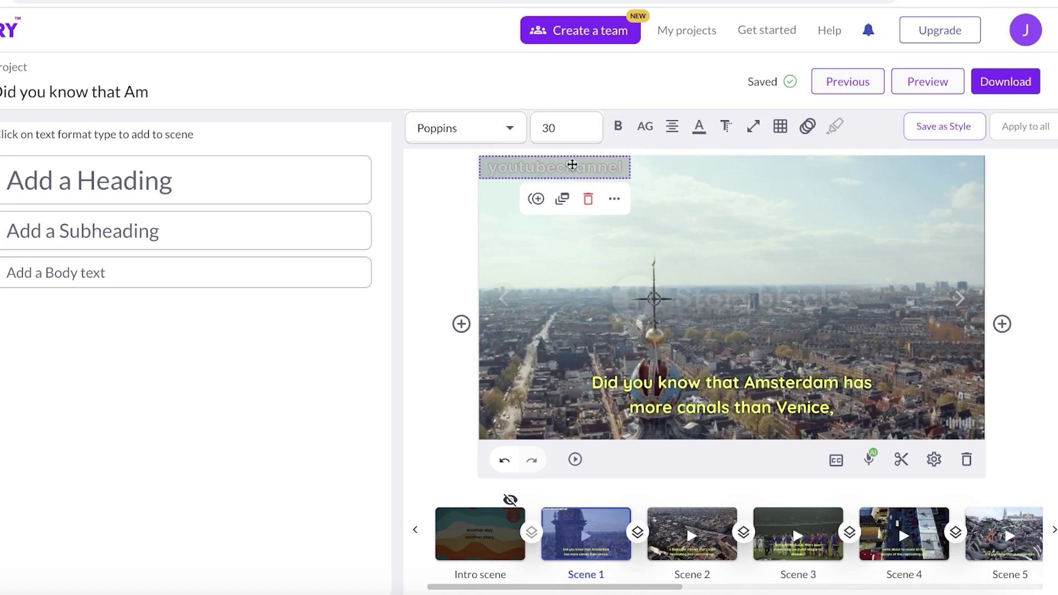
left_click(572, 165)
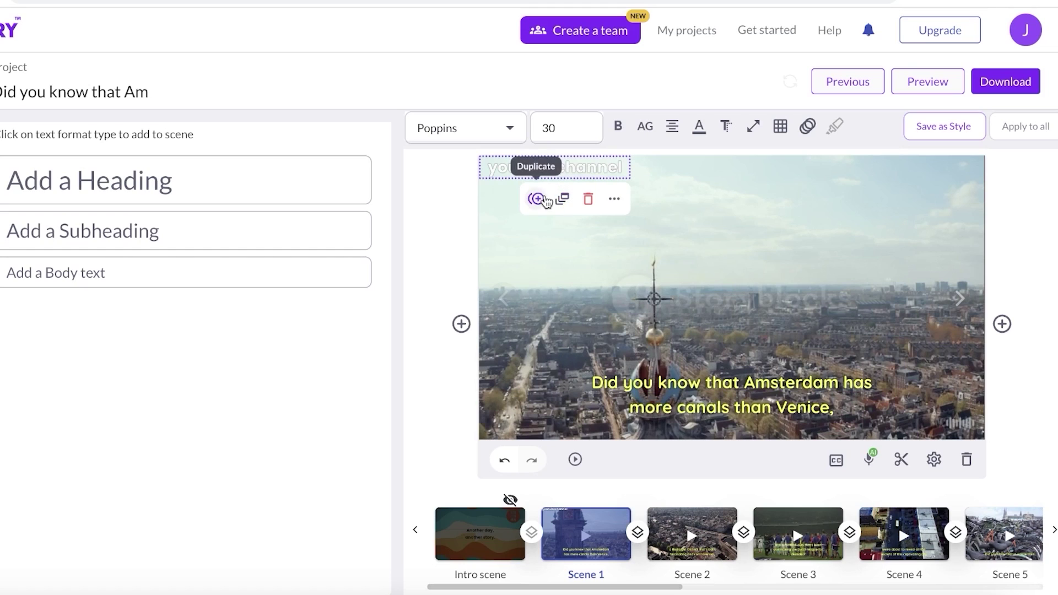
left_click(563, 200)
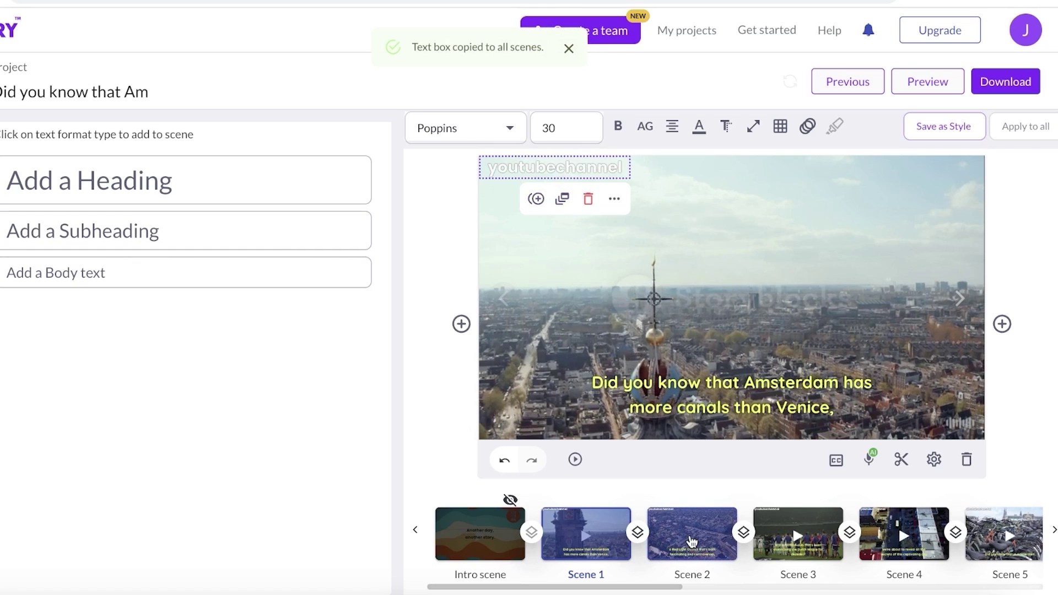
left_click(683, 536)
left_click(796, 536)
Check Scene 4's channel name, then add a Fade transition between Scenes 1 and 2.
left_click(935, 534)
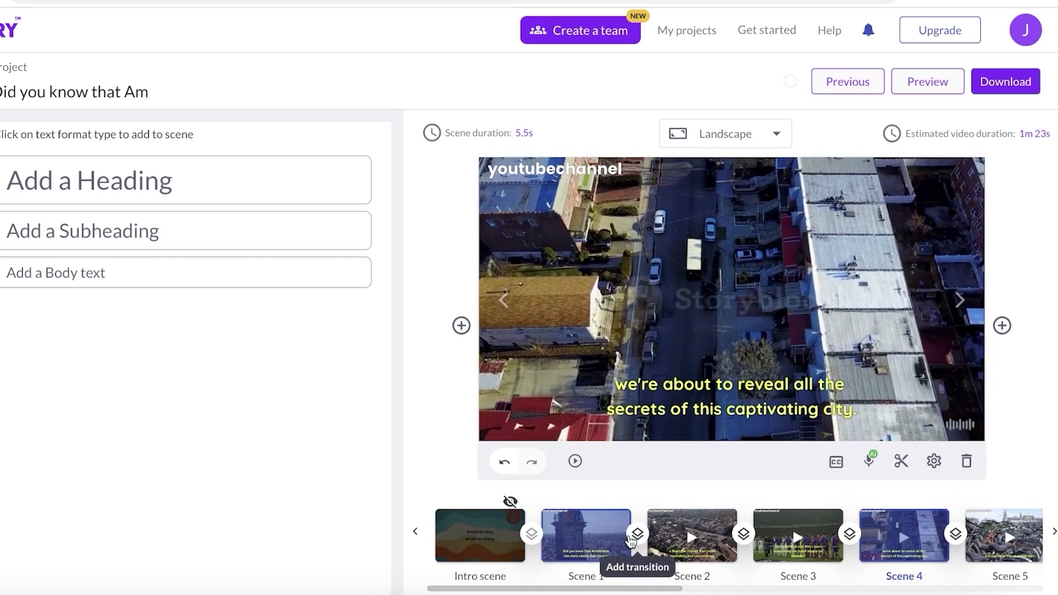
left_click(589, 536)
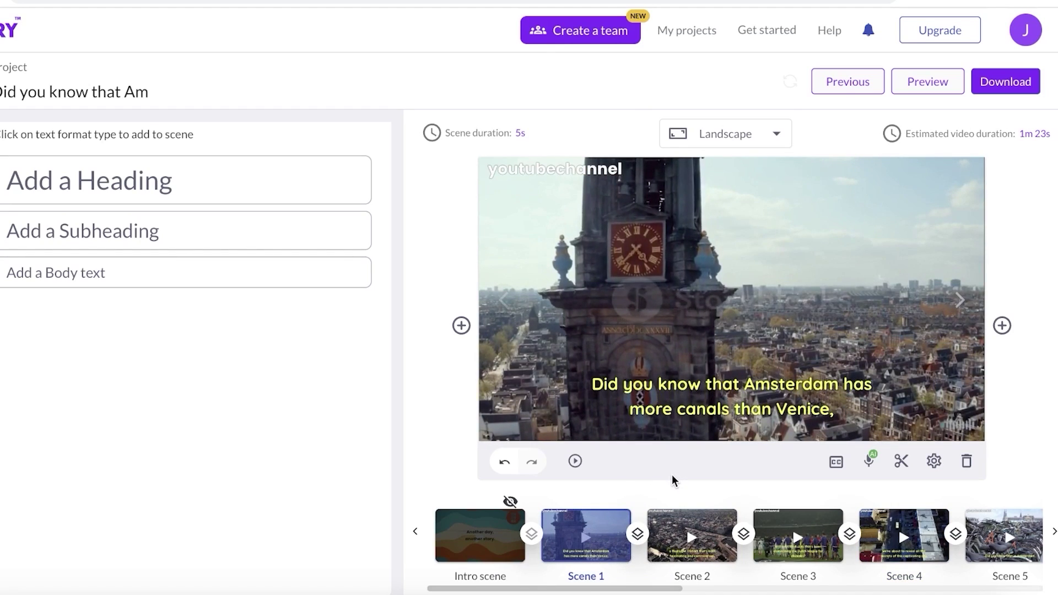
left_click(639, 535)
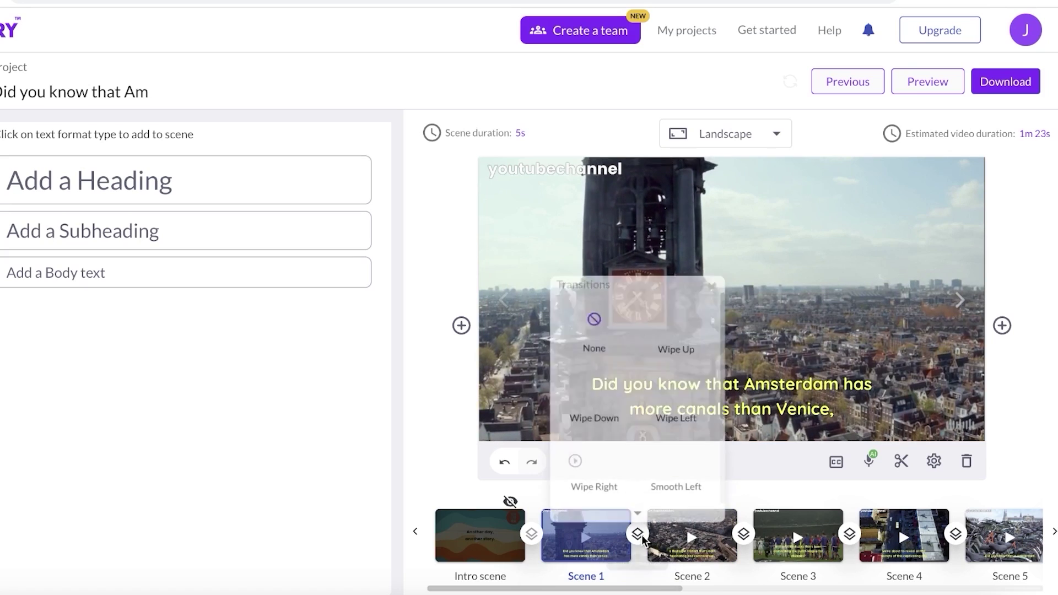
scroll(628, 491, "down", 3)
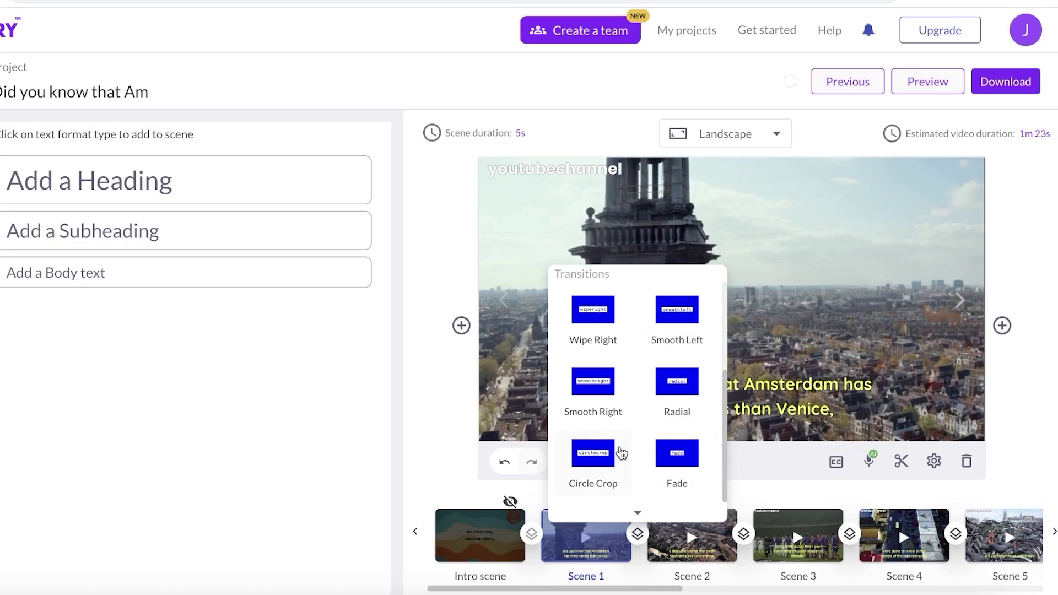
scroll(673, 388, "up", 3)
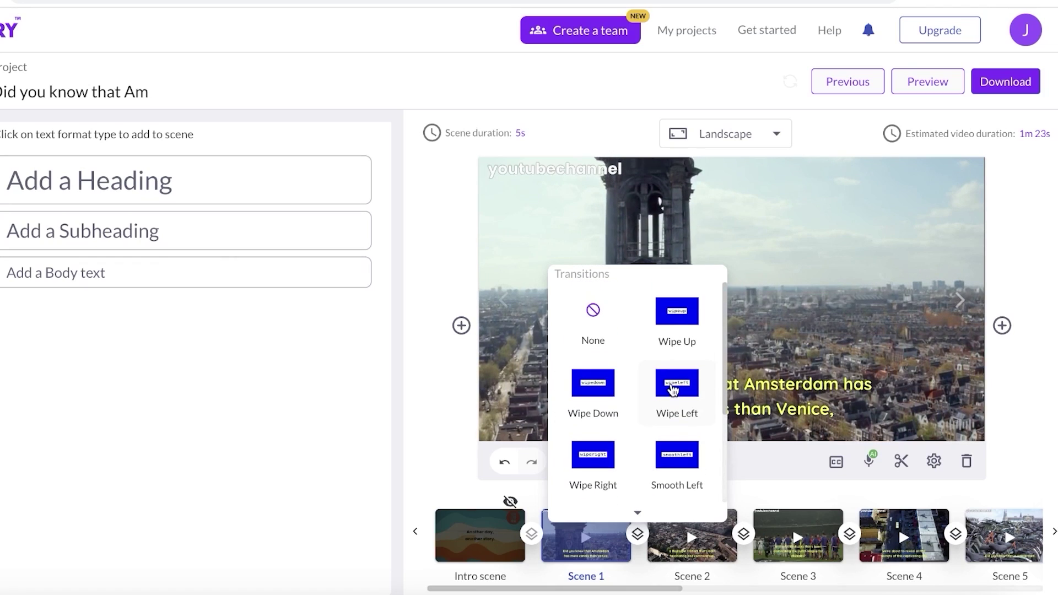
scroll(686, 342, "down", 3)
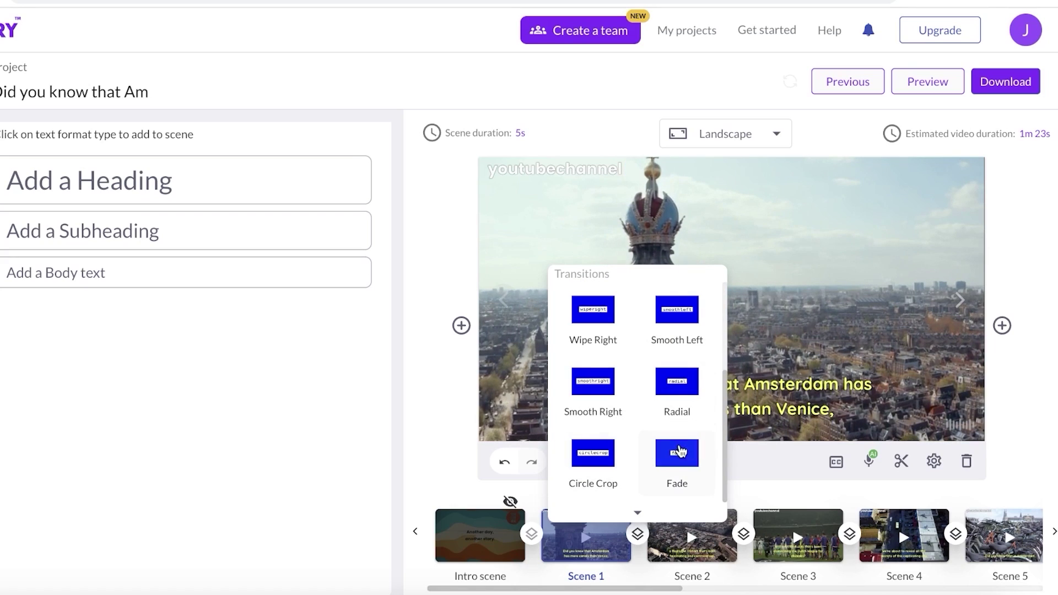
left_click(677, 452)
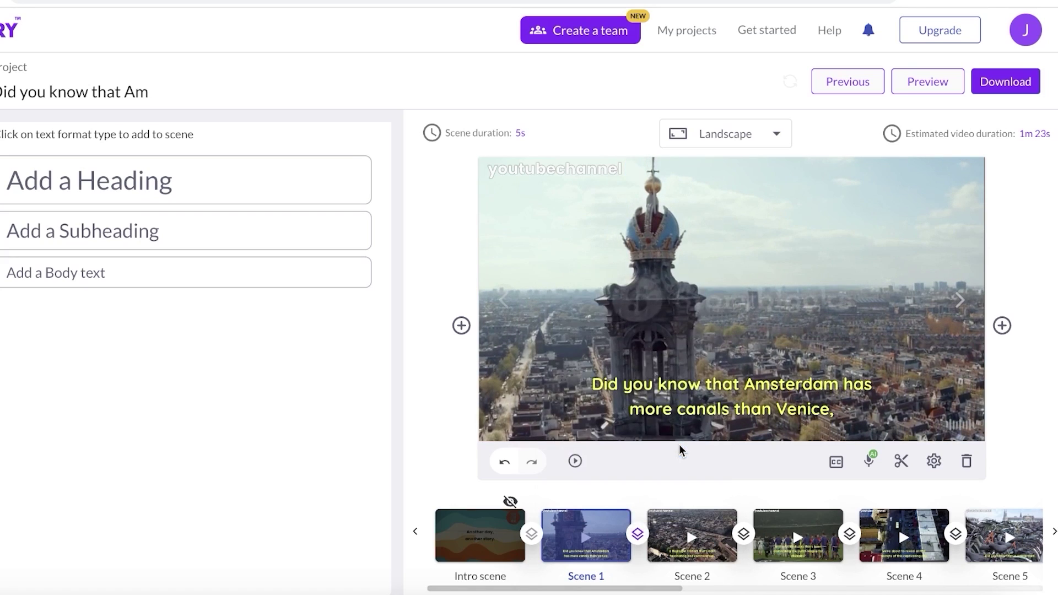
Add a Radial transition between Scenes 2 and 3.
left_click(638, 534)
left_click(743, 534)
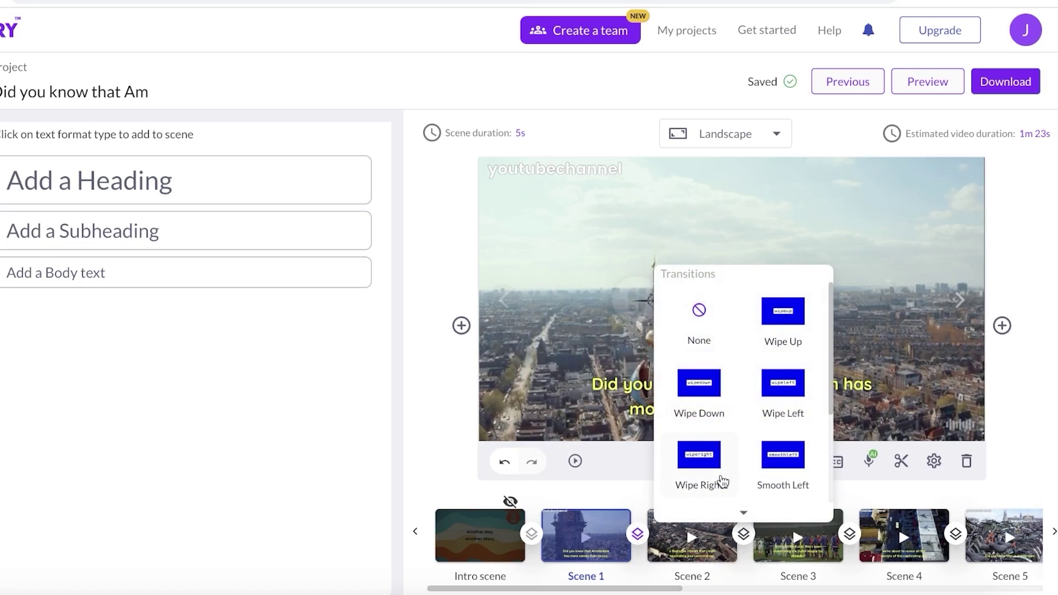
scroll(706, 386, "down", 3)
left_click(760, 367)
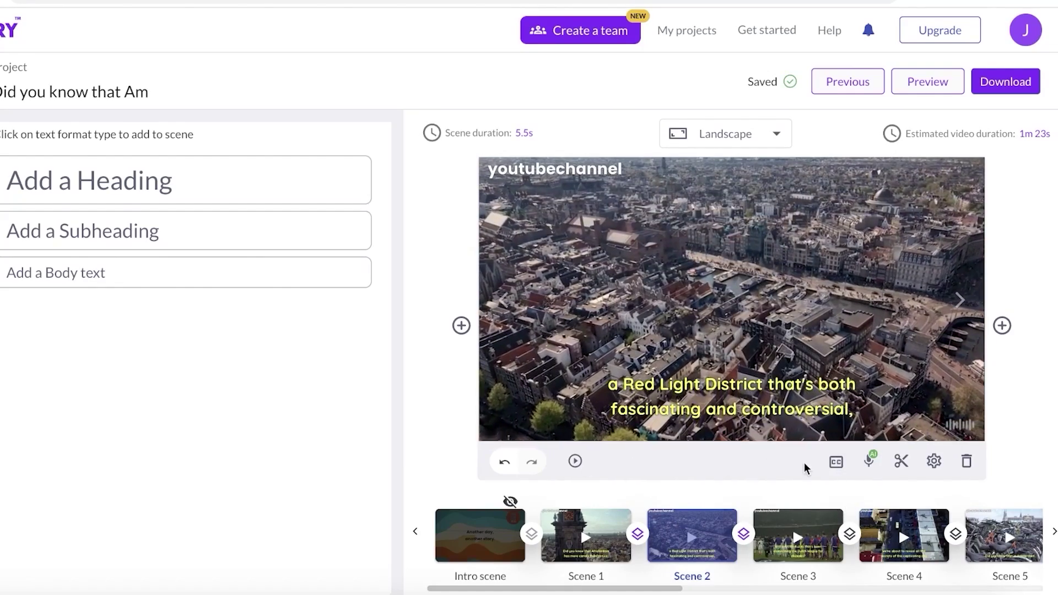
Review Scene 2's loop, zoom & pan, voice-over and music settings, then close them.
mouse_move(924, 469)
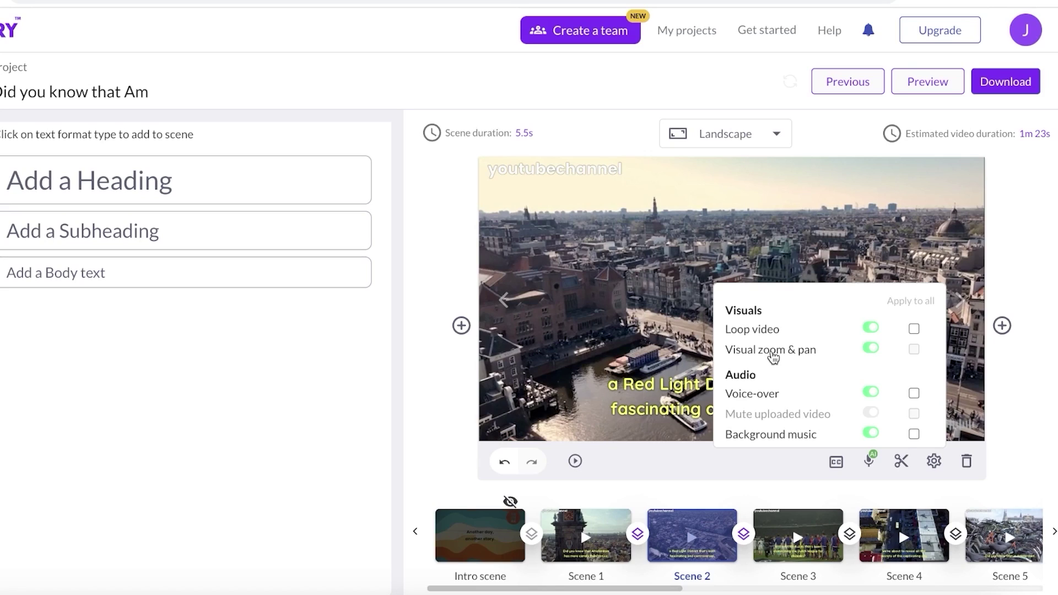
left_click(573, 315)
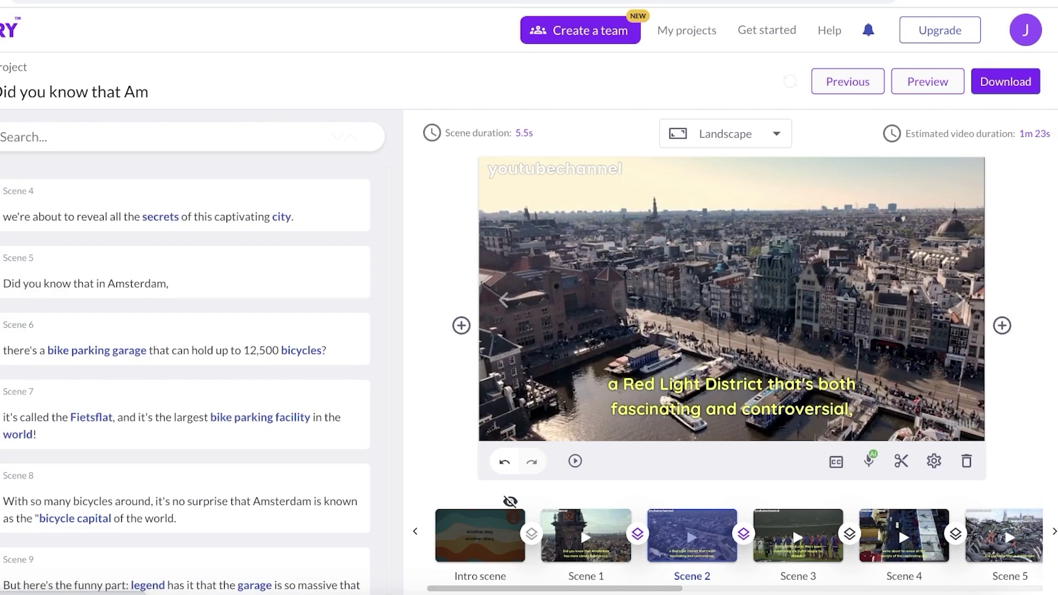
Preview the video, skip ahead to Scene 8, pause, and close the preview.
left_click(924, 70)
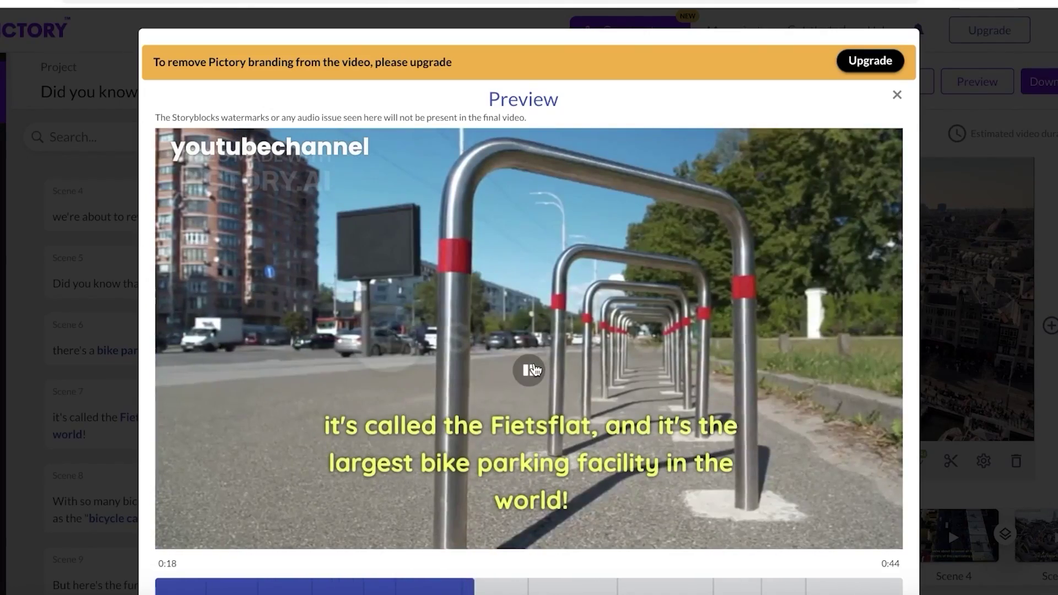
left_click(571, 587)
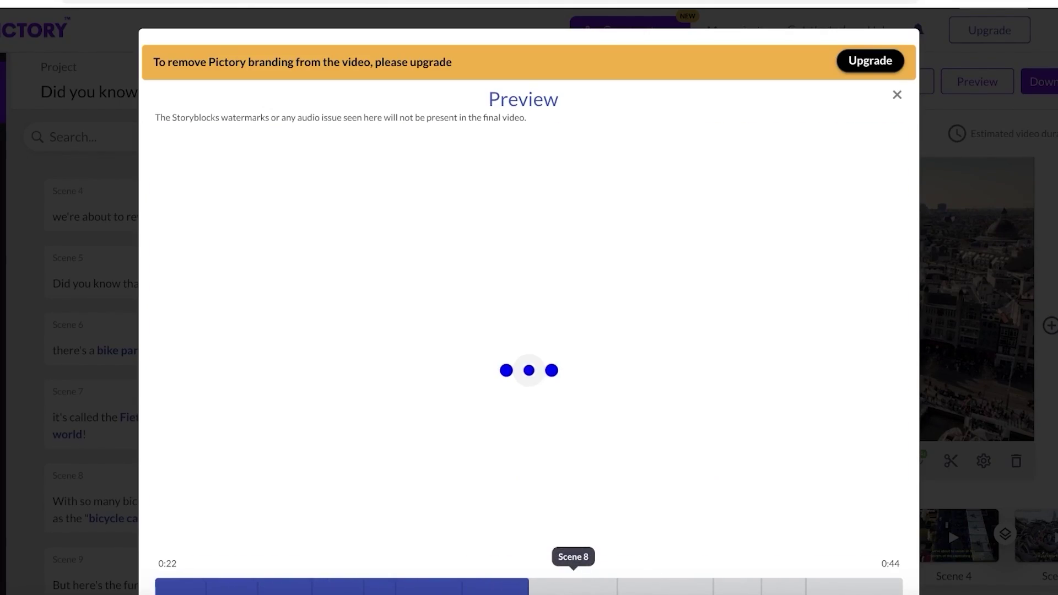
left_click(699, 588)
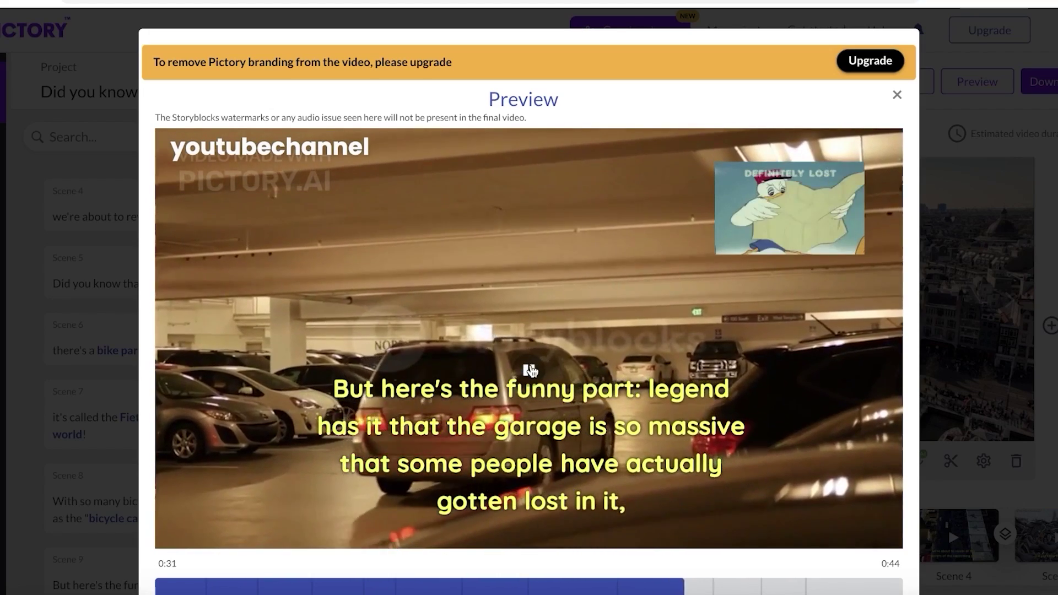
left_click(530, 371)
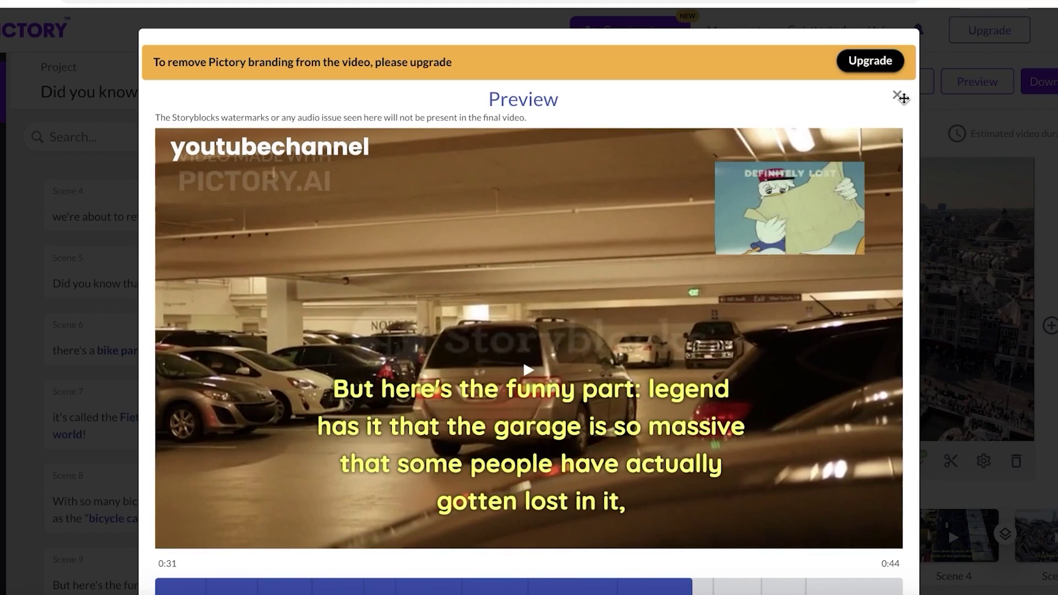
left_click(897, 96)
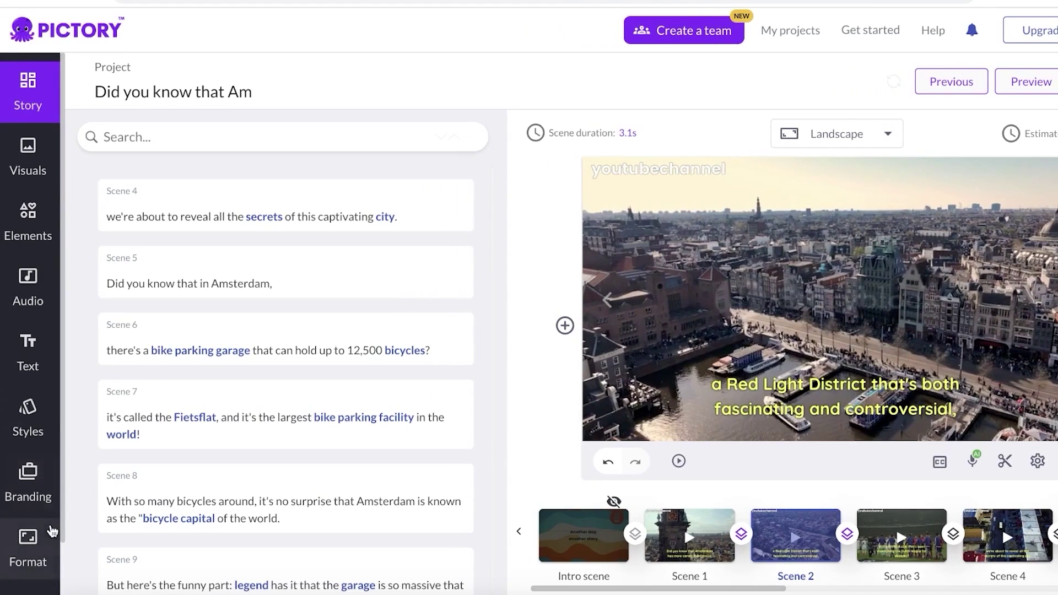
Choose 1080p video resolution in the Format settings, keeping 16:9 Landscape.
left_click(0, 541)
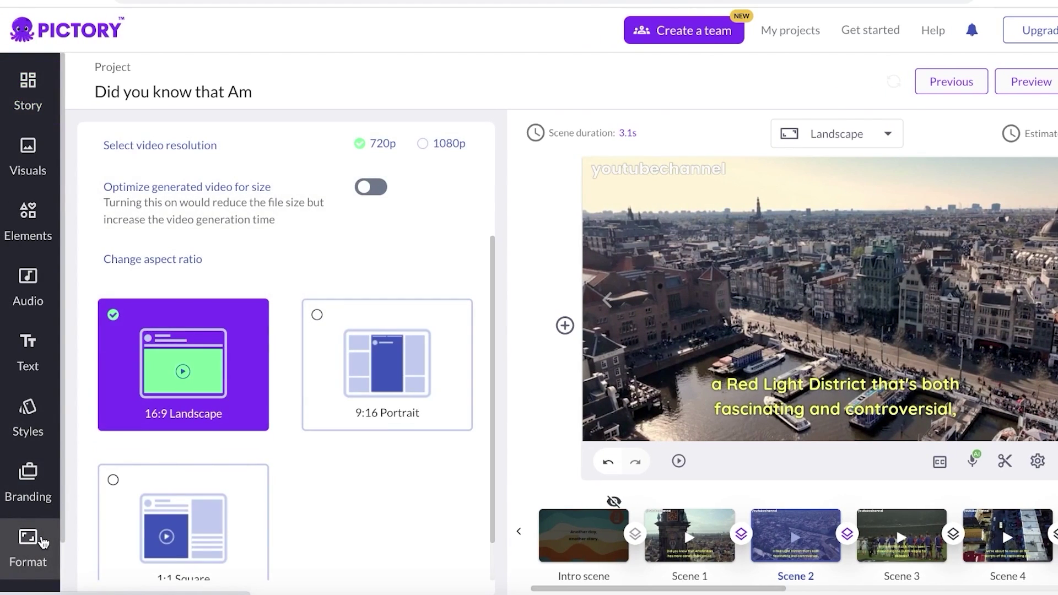
scroll(186, 363, "down", 1)
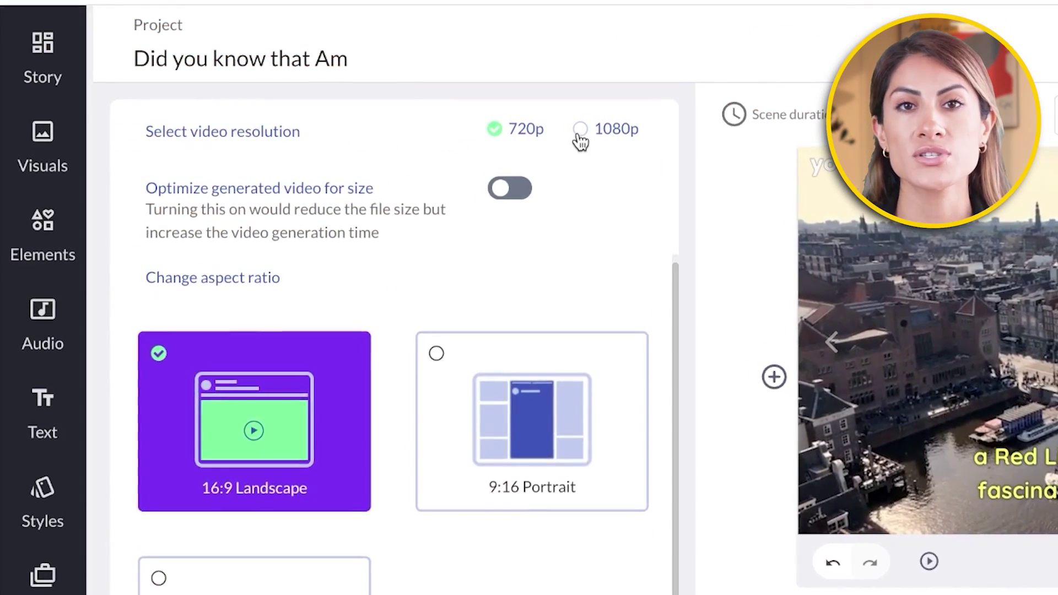
left_click(422, 146)
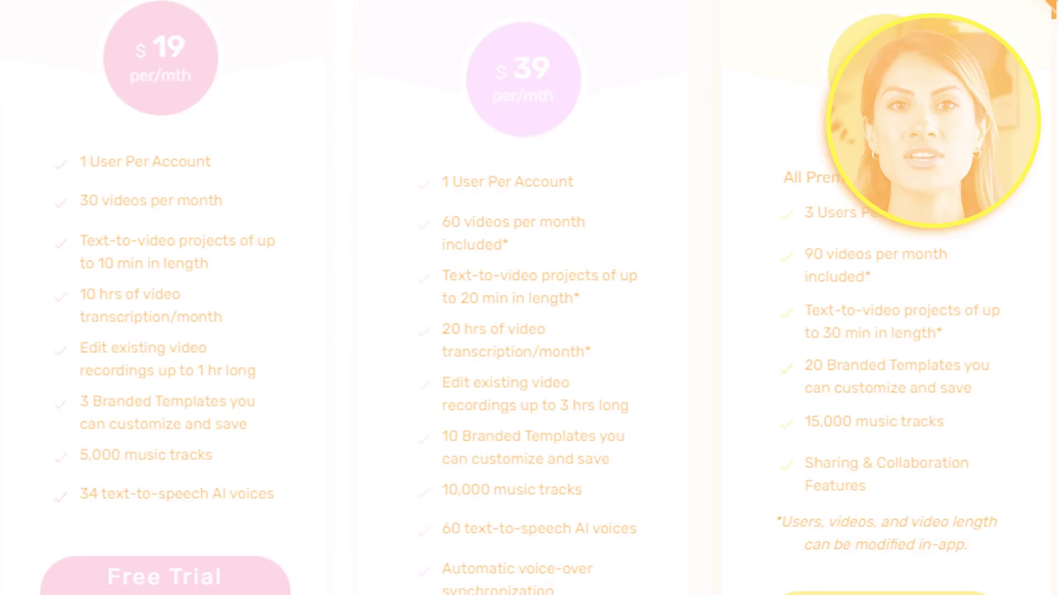
scroll(529, 298, "down", 4)
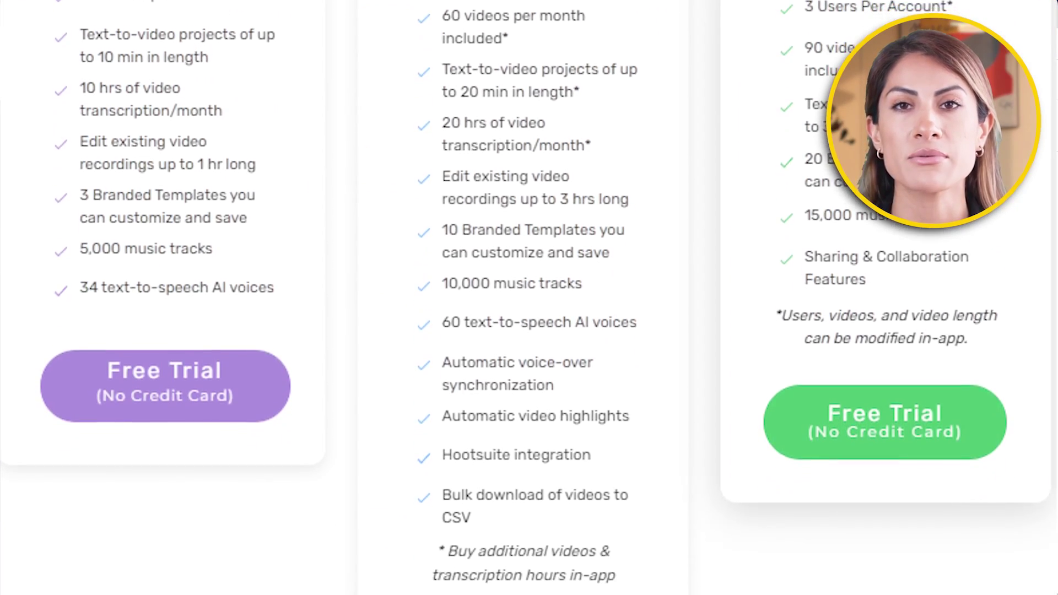
scroll(530, 298, "down", 1)
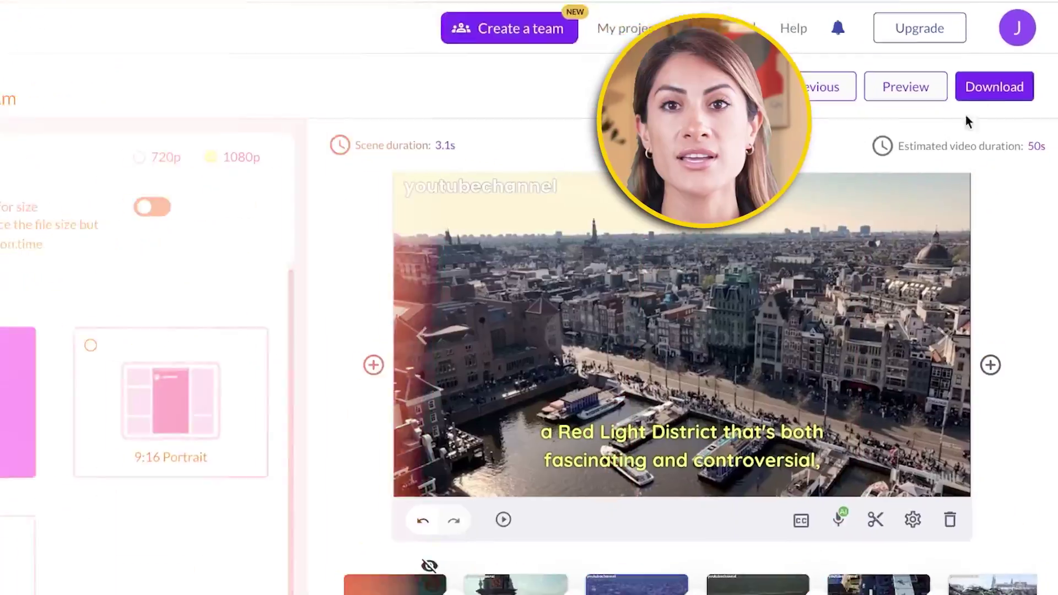
Show the download options: Video, social posts spreadsheet, and Hootsuite posts.
left_click(1026, 95)
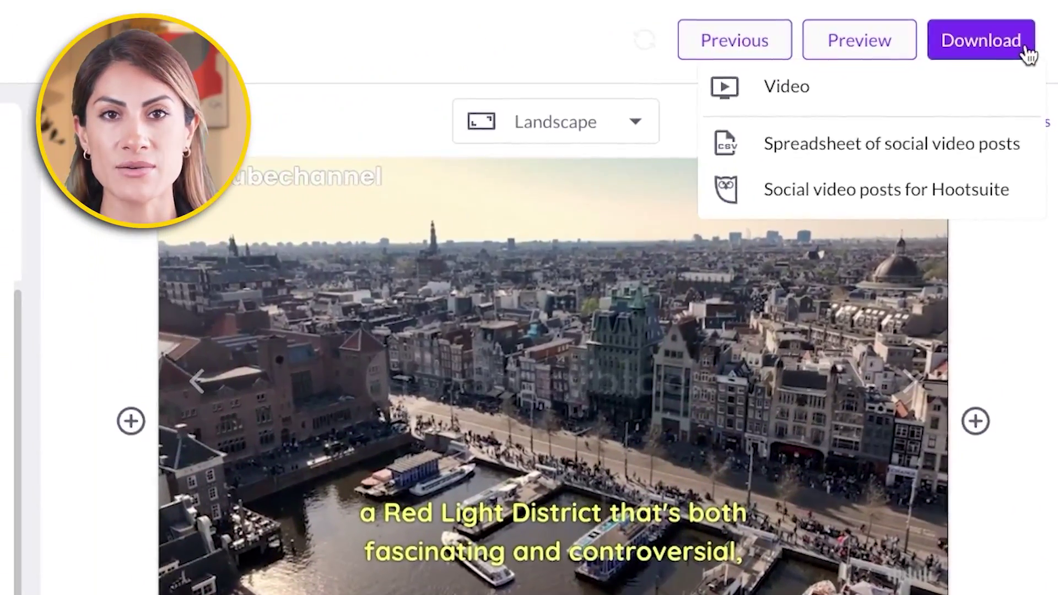